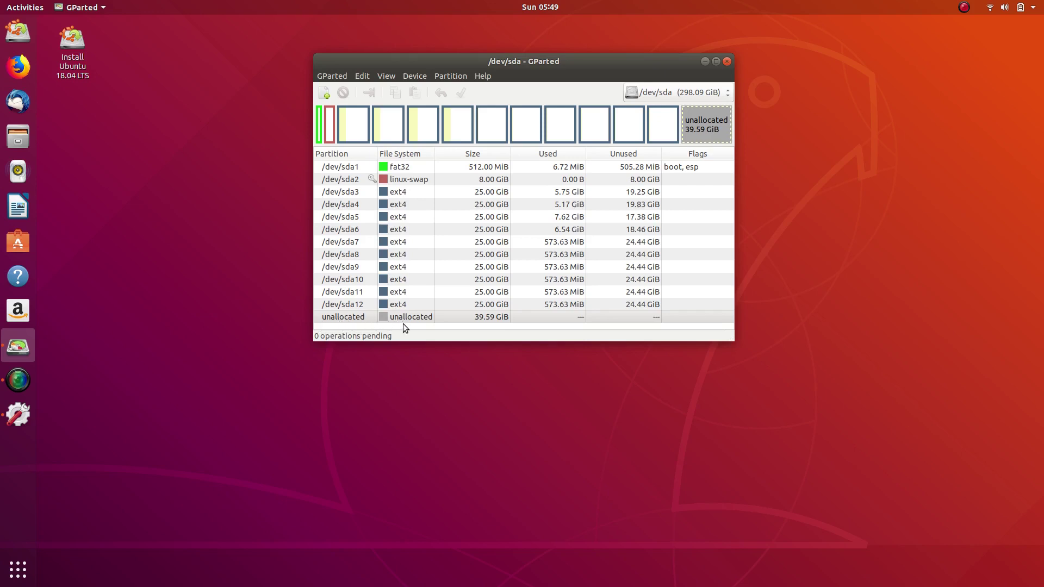
# Queue a new 512 MiB fat32 partition in the unallocated space.
pyautogui.rightClick(389, 306)
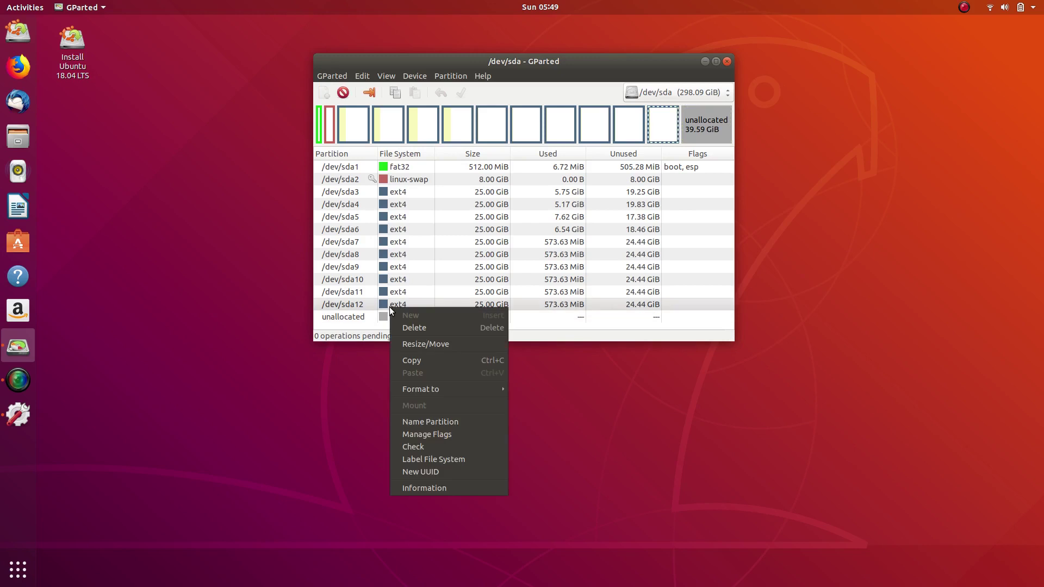
pyautogui.click(830, 296)
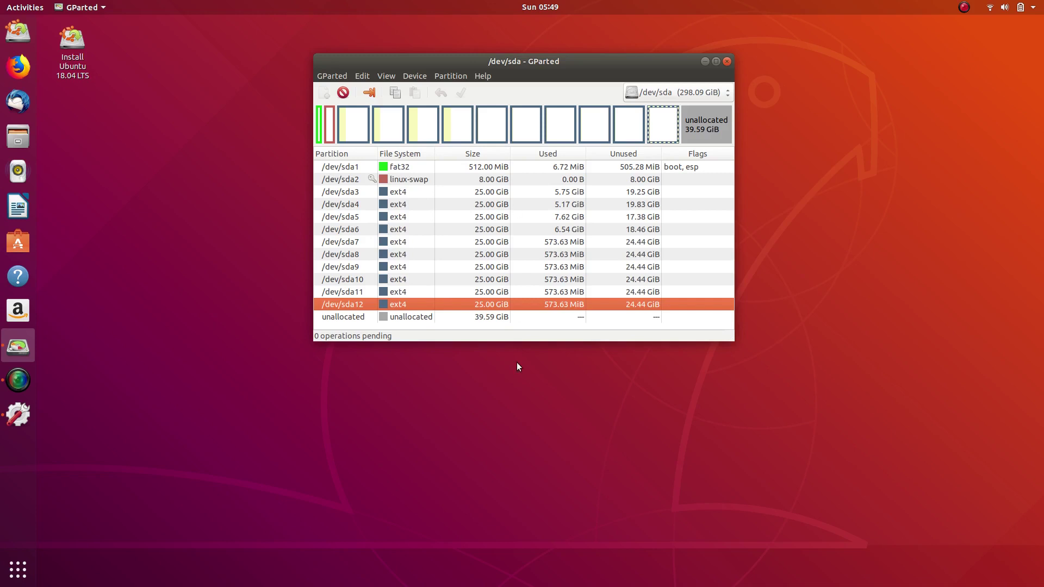
pyautogui.rightClick(406, 318)
pyautogui.click(416, 326)
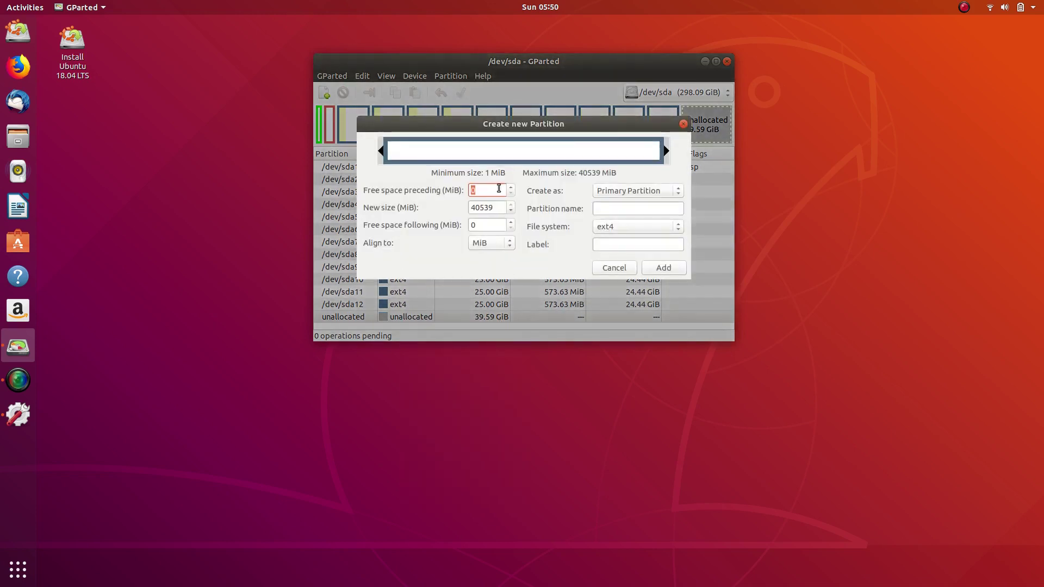
pyautogui.doubleClick(486, 208)
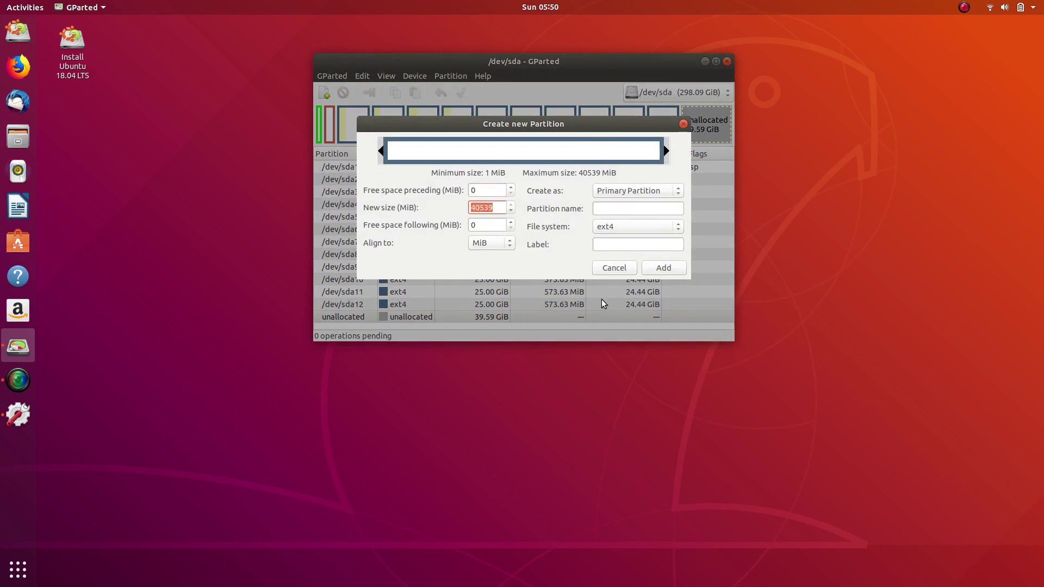
pyautogui.write('512')
pyautogui.click(486, 226)
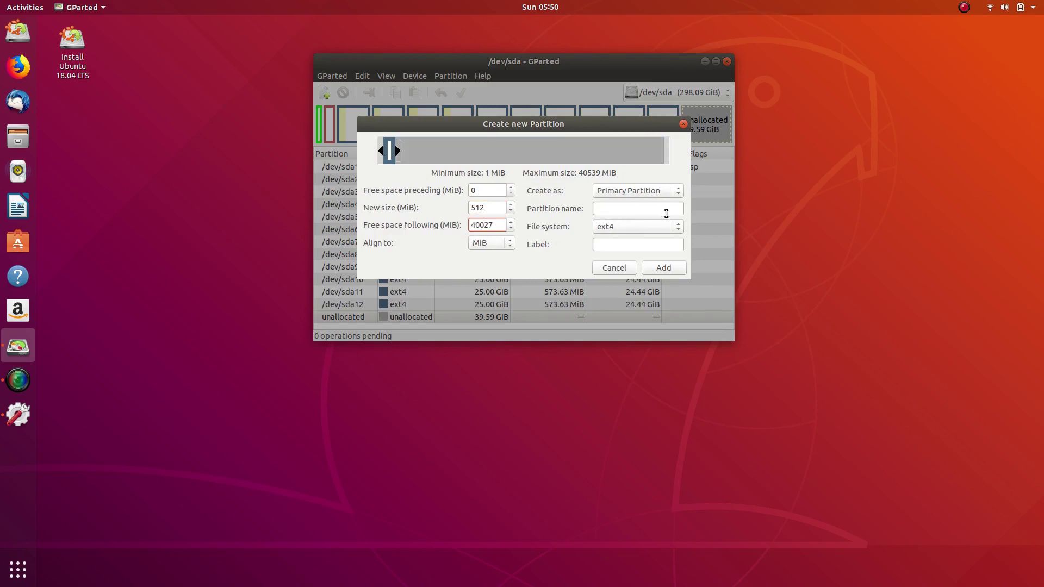
pyautogui.click(675, 227)
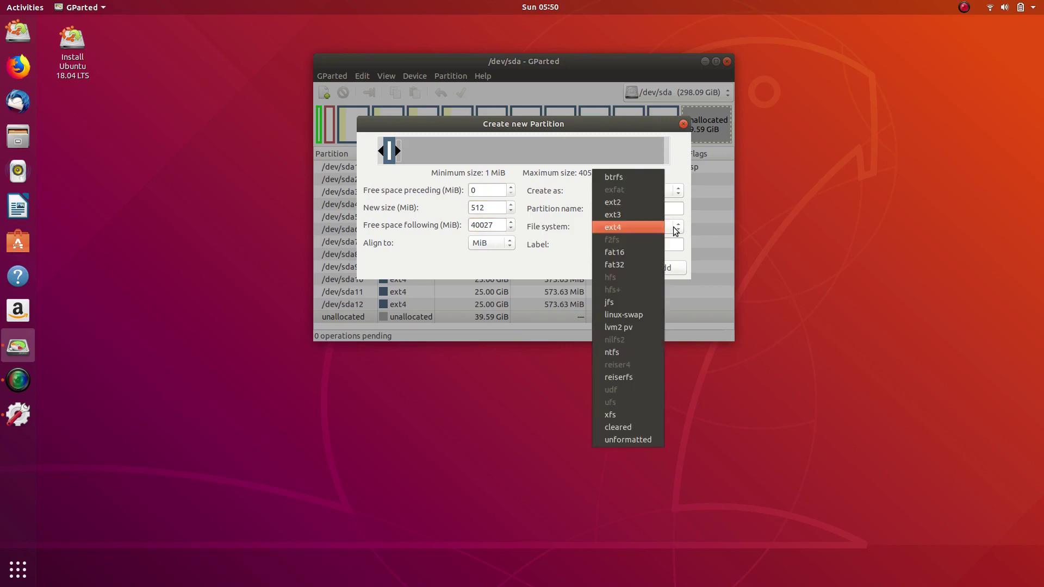
pyautogui.click(641, 250)
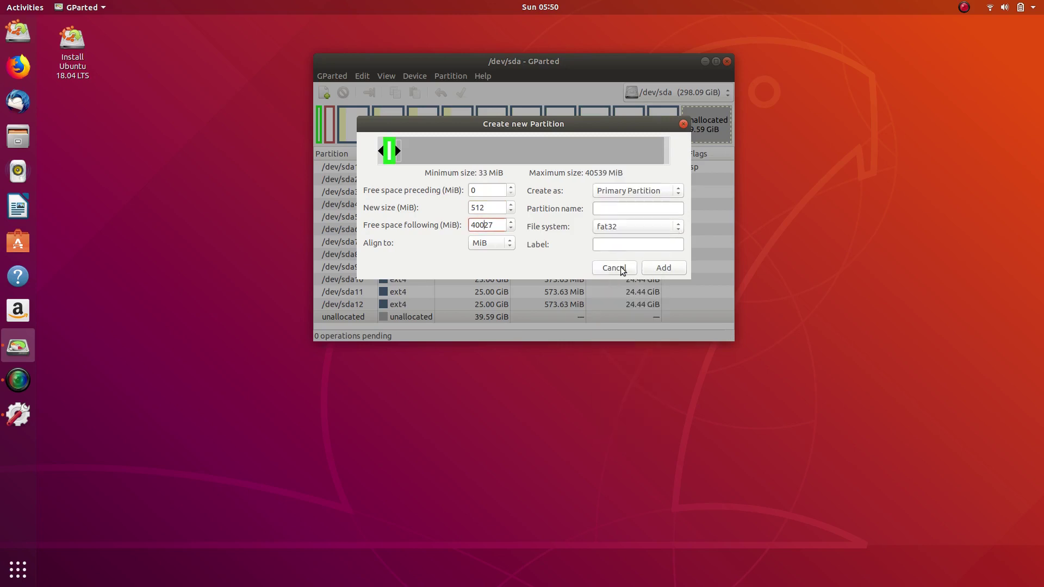
pyautogui.click(664, 268)
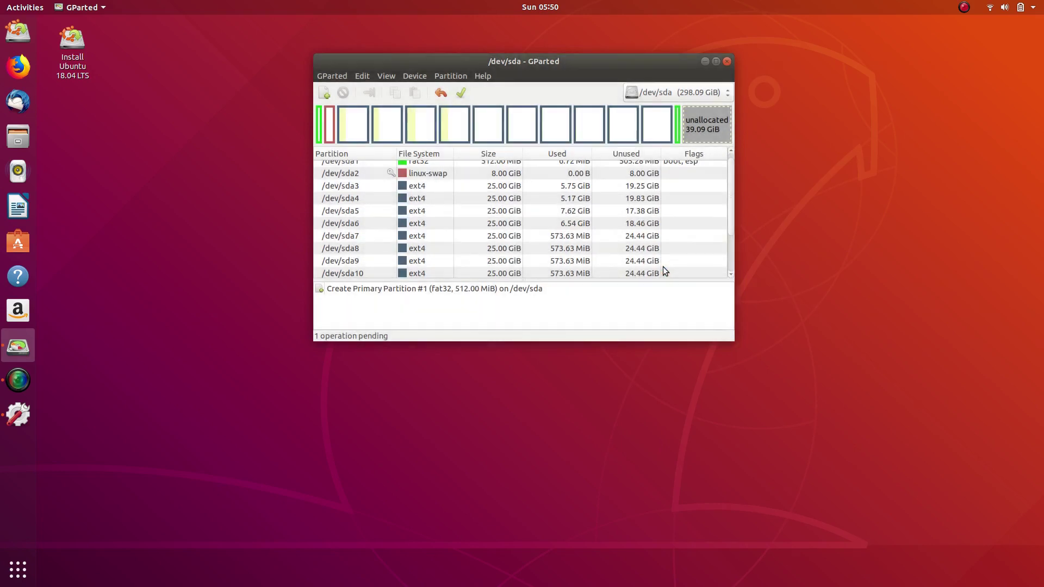
# Queue an ext4 partition filling the remaining 39.09 GiB of unallocated space.
pyautogui.scroll(-2, 428, 217)
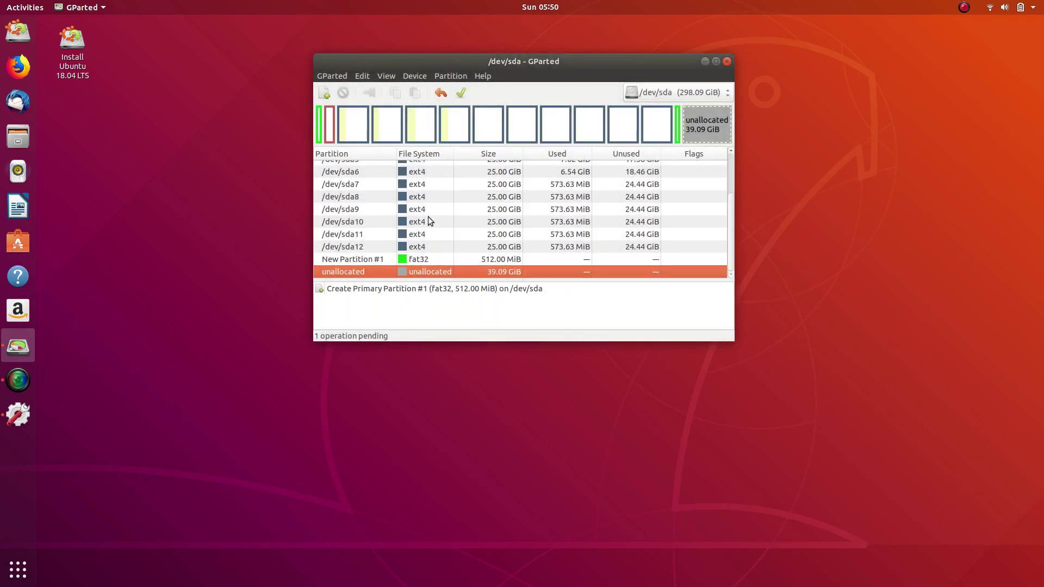
pyautogui.rightClick(358, 273)
pyautogui.click(371, 277)
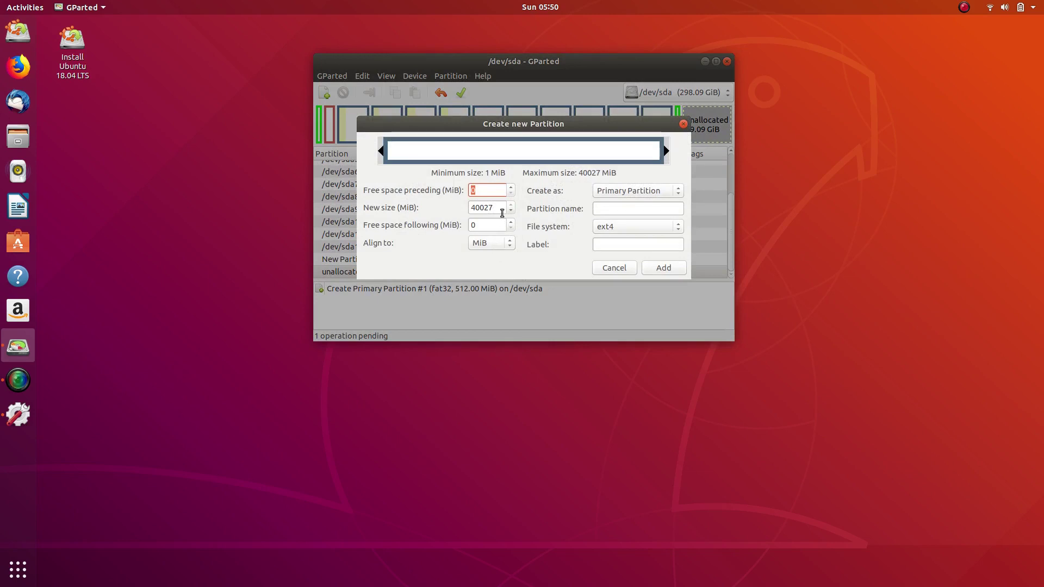
pyautogui.click(665, 268)
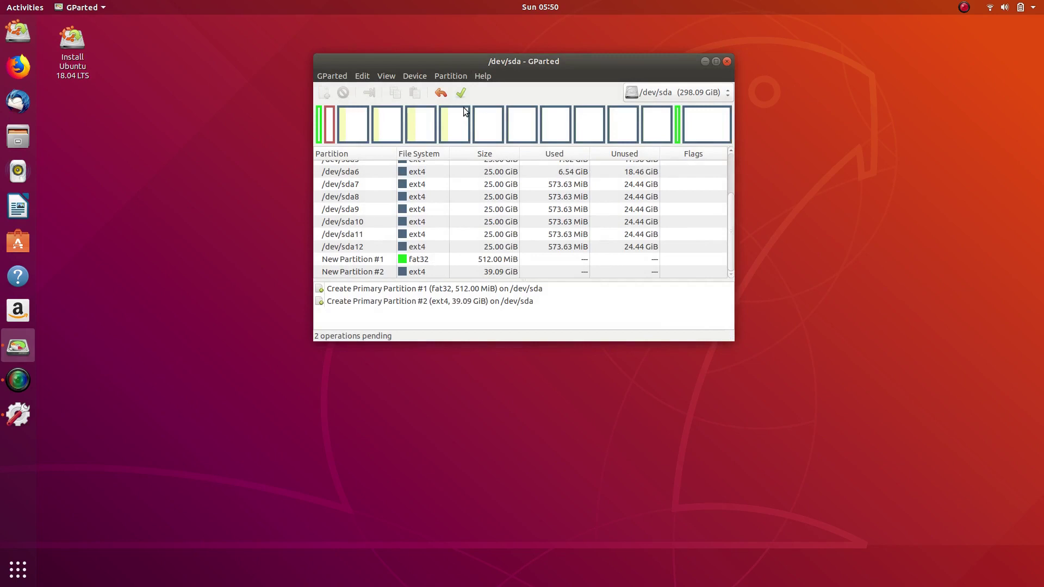
# Apply both queued operations to create /dev/sda13 (512 MiB fat32) and /dev/sda14 (39.09 GiB ext4).
pyautogui.click(466, 91)
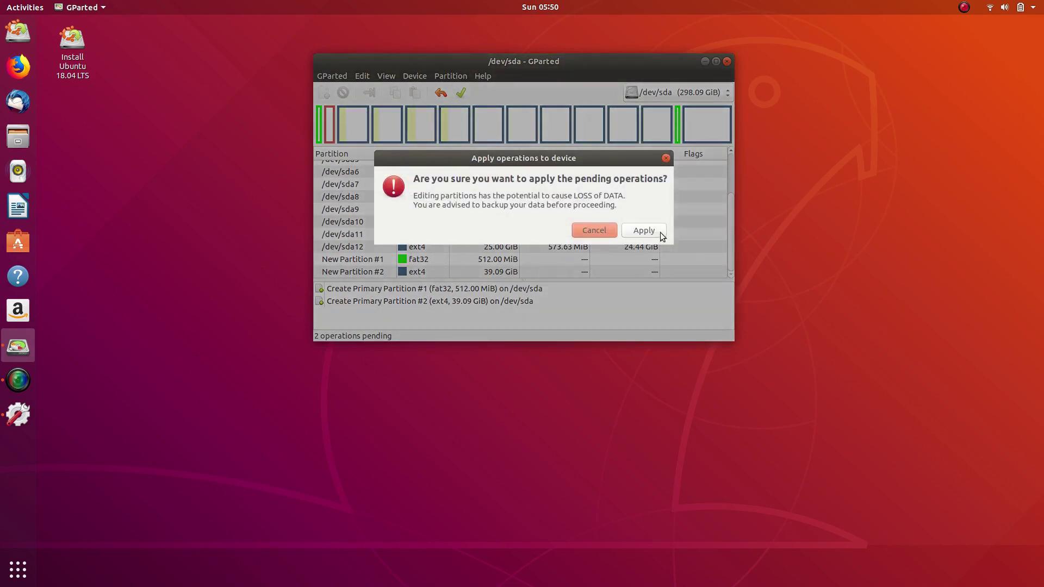
pyautogui.click(646, 230)
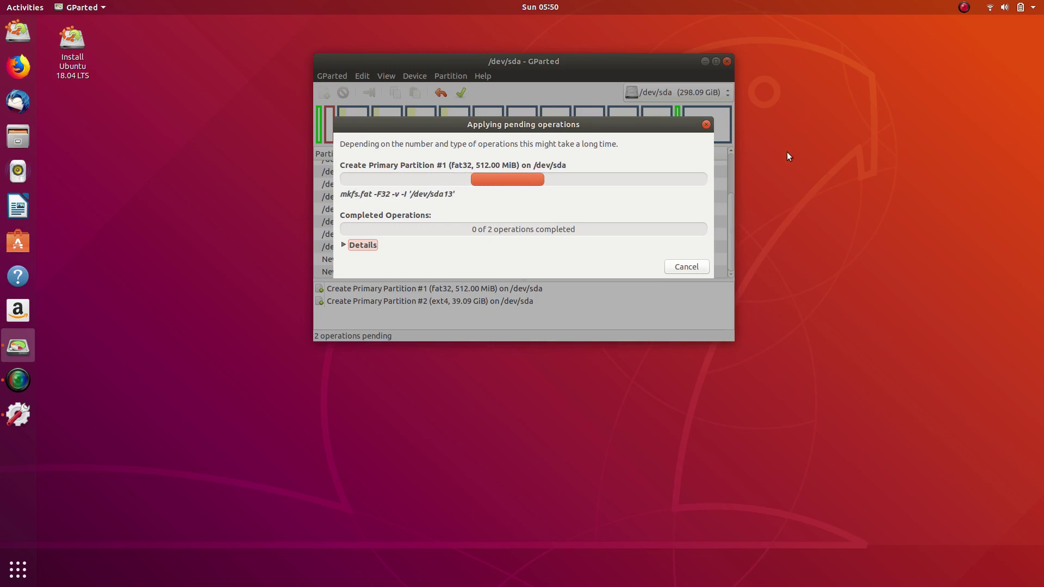
pyautogui.moveTo(504, 125); pyautogui.dragTo(450, 90)
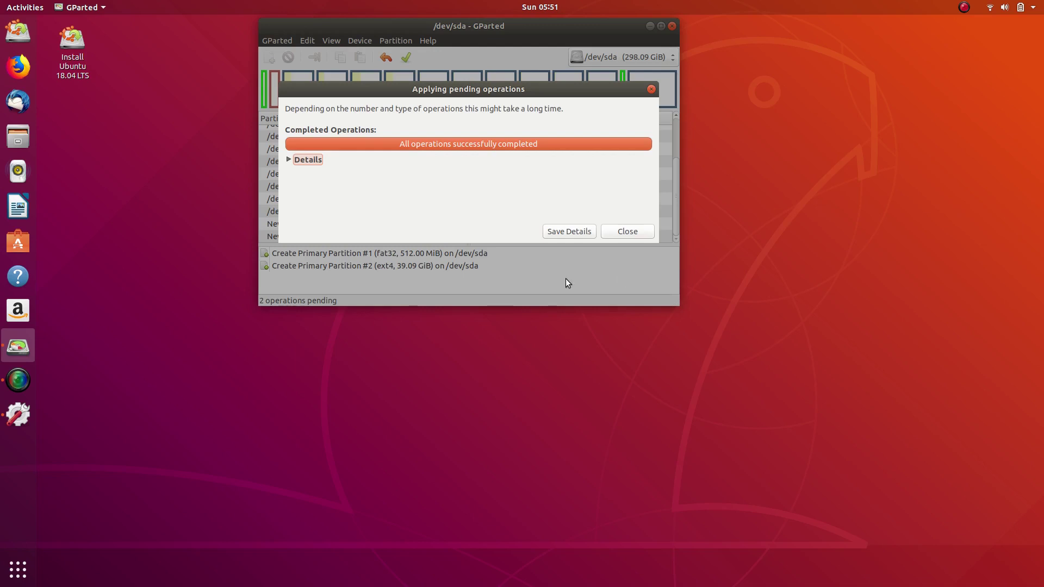
pyautogui.click(614, 235)
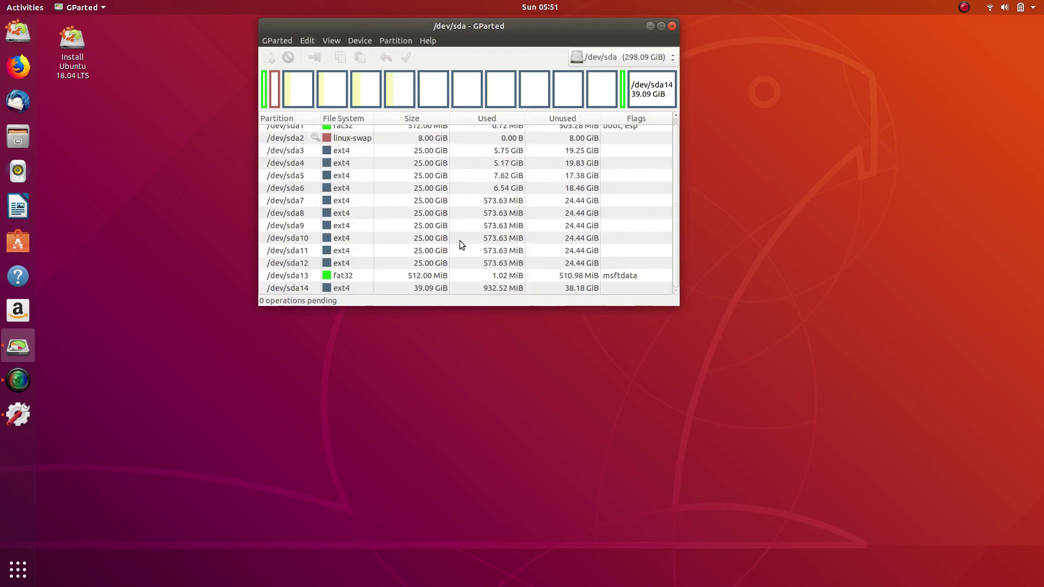
# Turn on the boot flag for /dev/sda13 so it carries boot and esp instead of msftdata.
pyautogui.rightClick(346, 278)
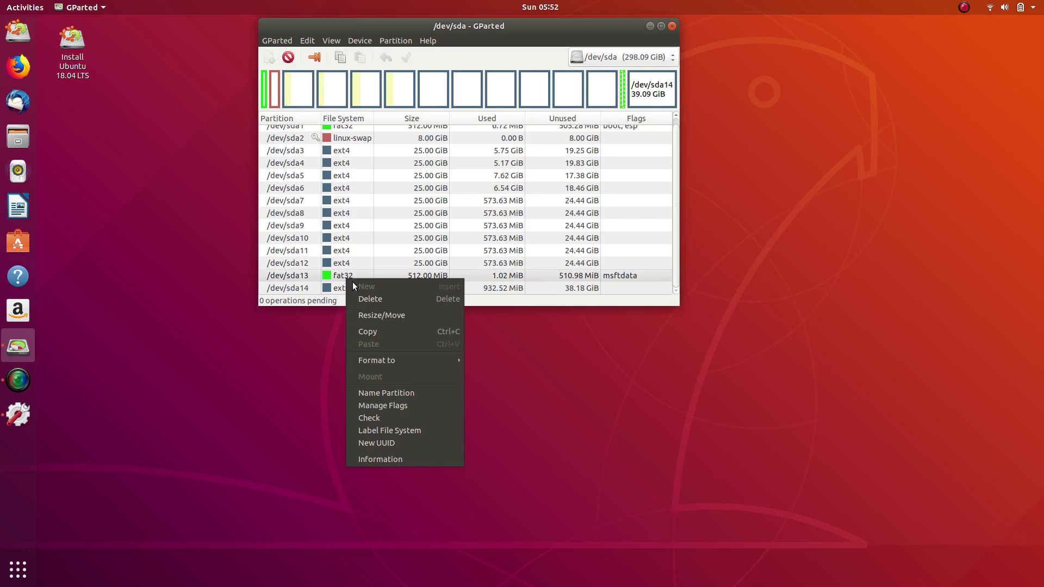
pyautogui.press('Escape')
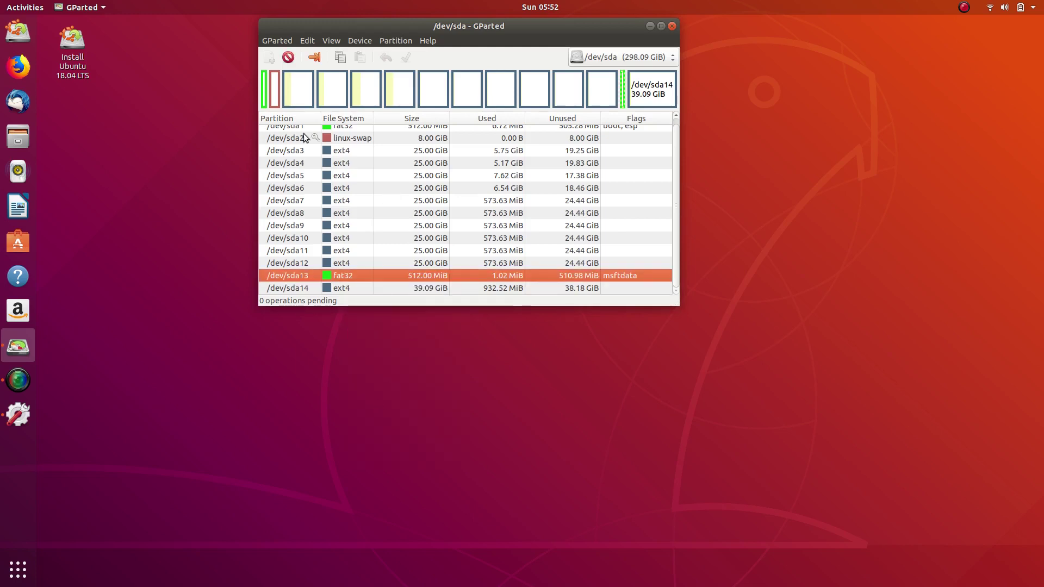
pyautogui.hotkey('alt', 'p')
pyautogui.press('m')
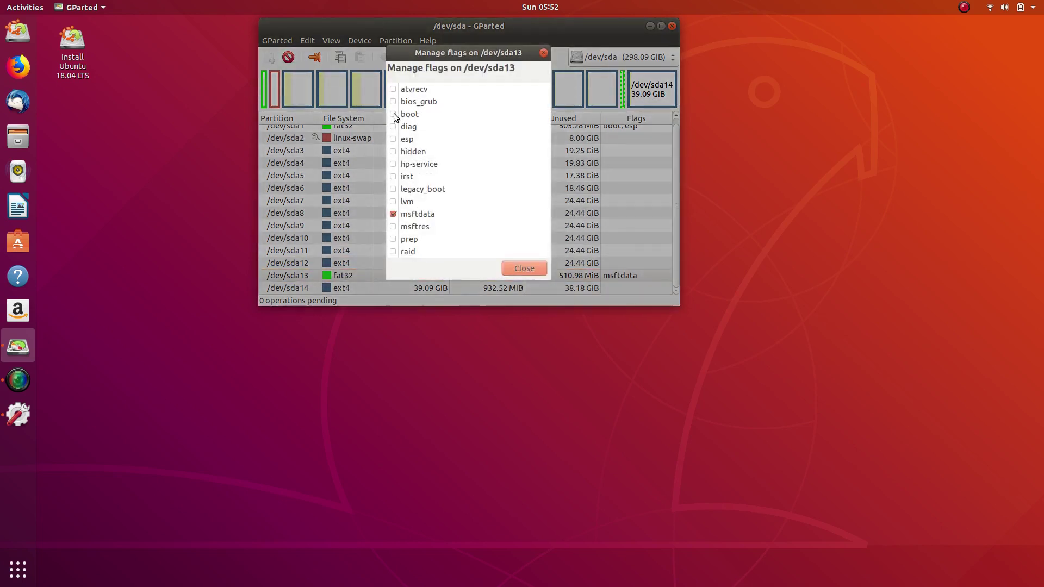
pyautogui.click(393, 115)
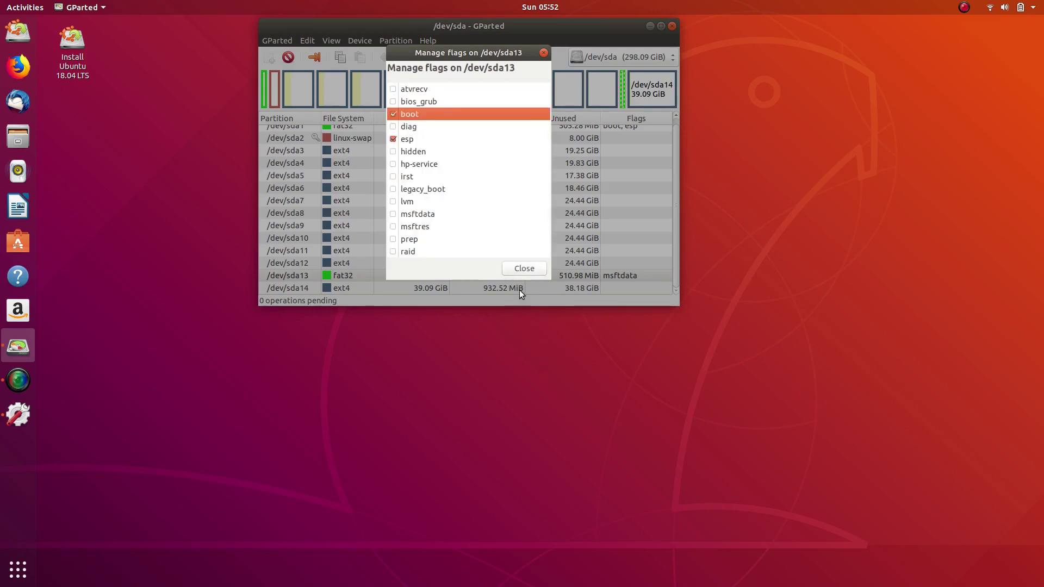
pyautogui.click(511, 269)
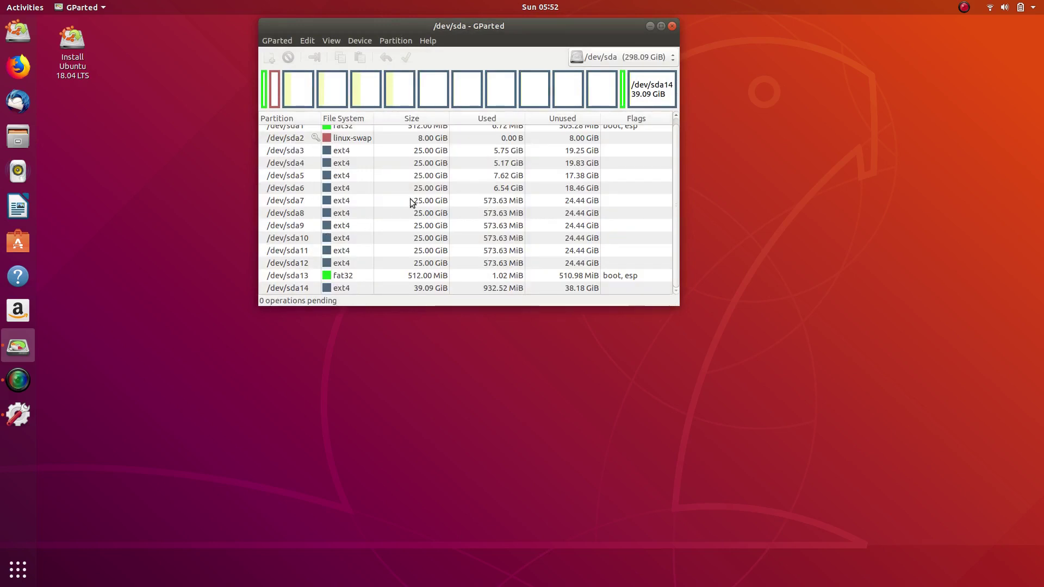
pyautogui.scroll(-1, 364, 215)
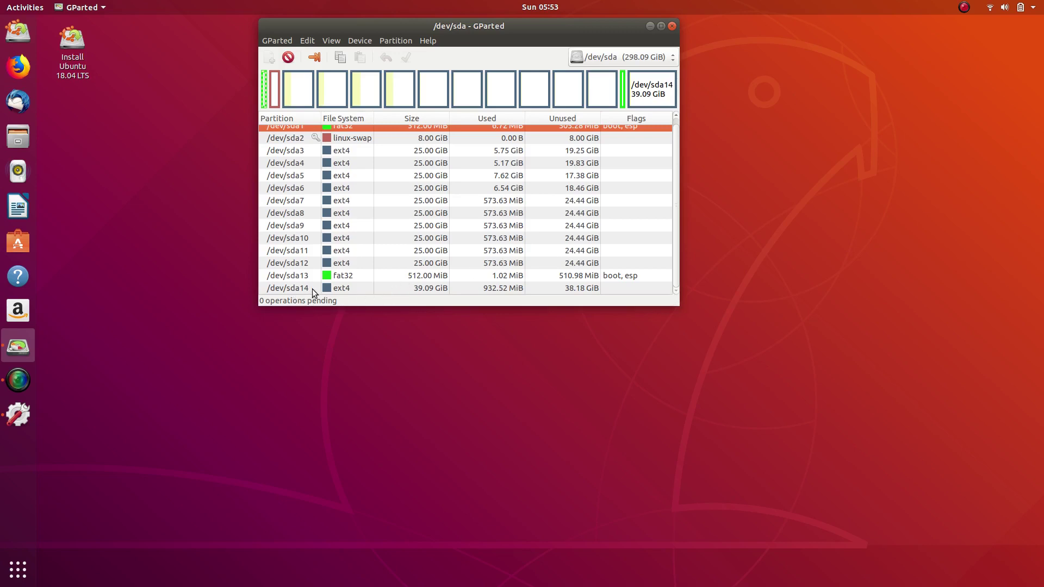
pyautogui.scroll(-1, 389, 218)
pyautogui.scroll(1, 390, 219)
pyautogui.scroll(1, 362, 270)
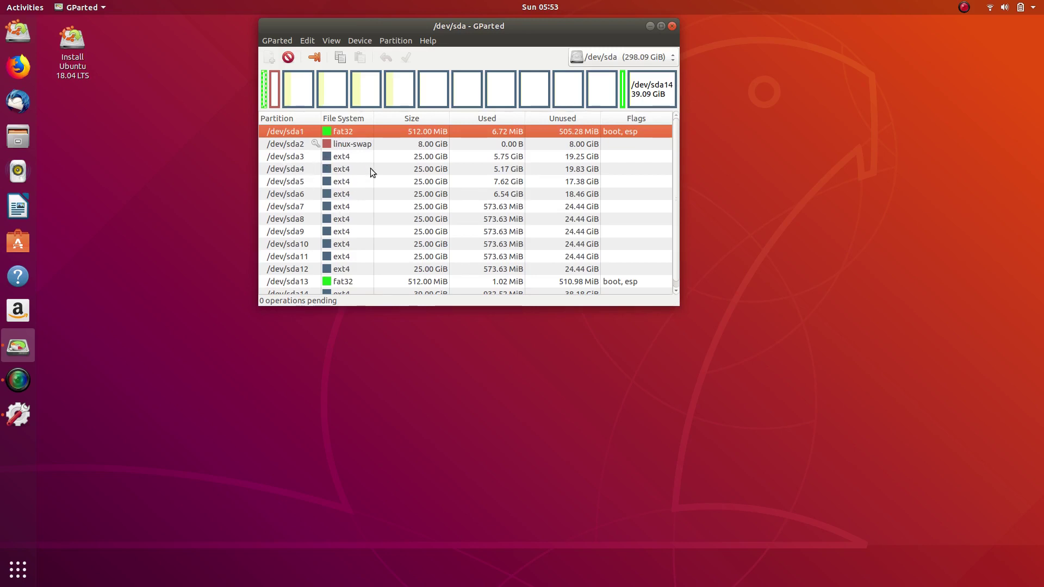
pyautogui.click(302, 159)
pyautogui.click(305, 168)
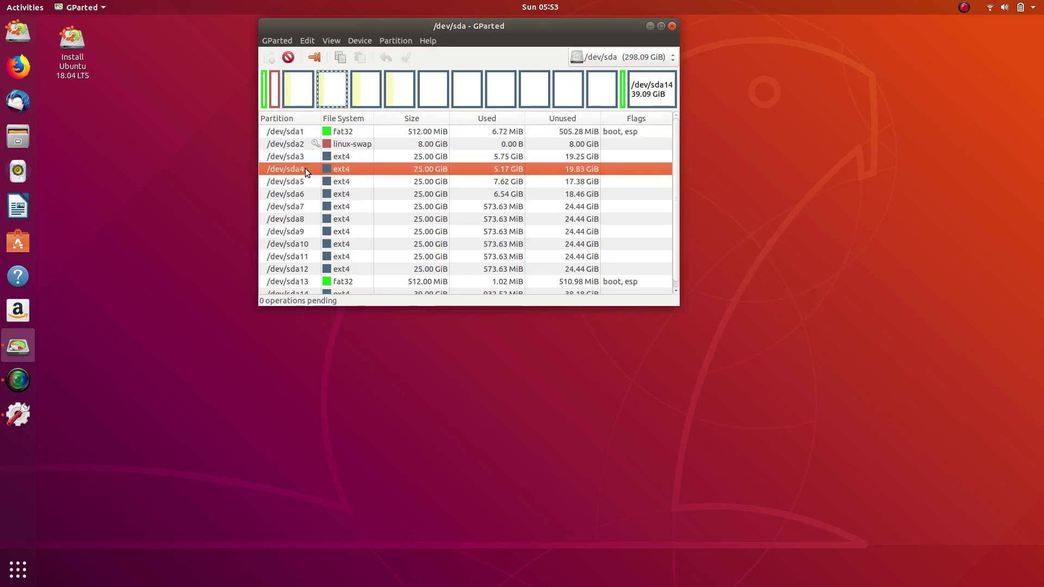
pyautogui.click(310, 180)
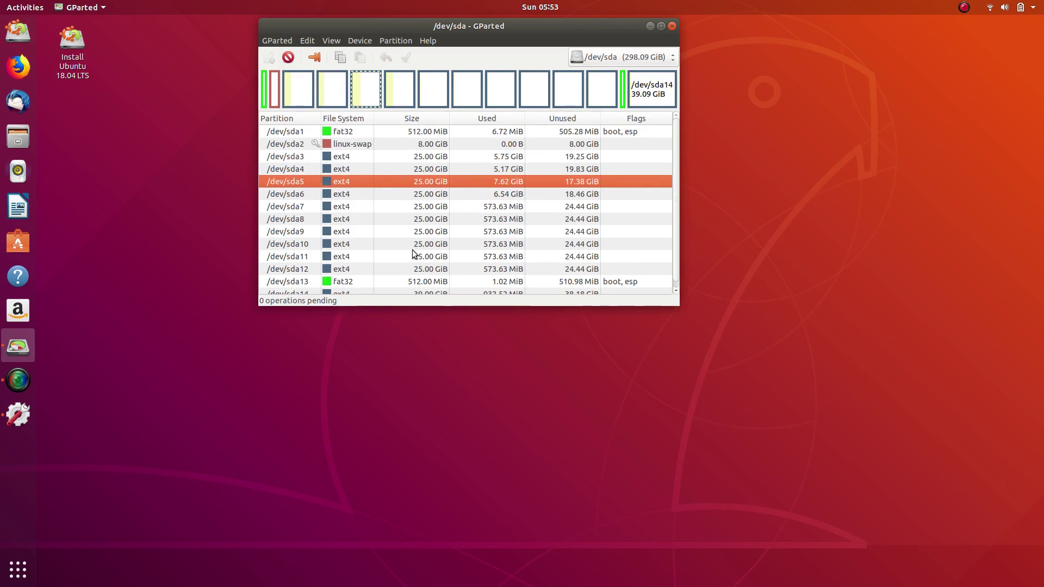
pyautogui.click(305, 195)
pyautogui.click(304, 210)
pyautogui.click(305, 221)
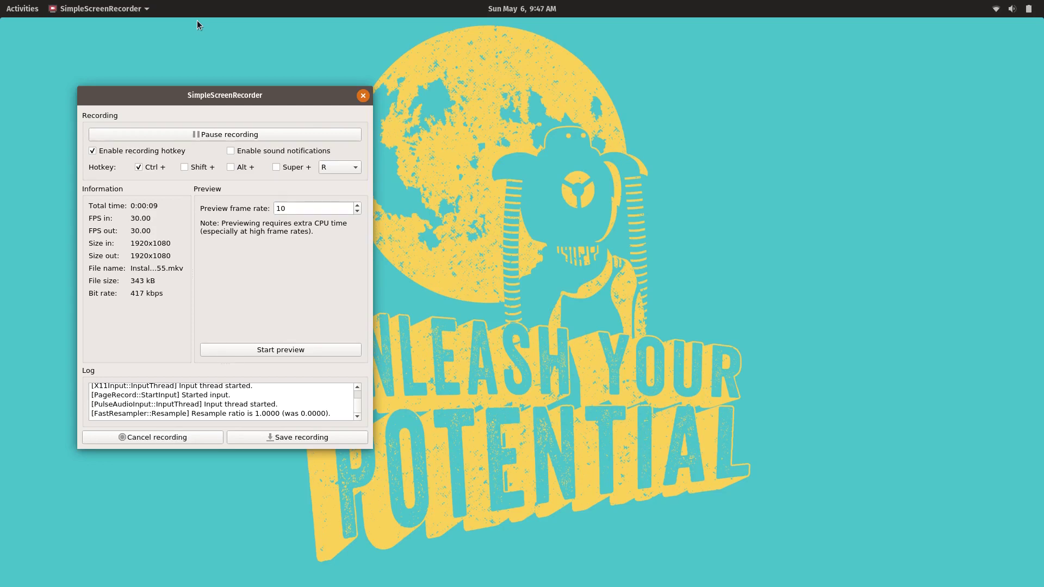
# Search Activities for 'ins' to bring up the Install Pop!_OS app.
pyautogui.click(30, 9)
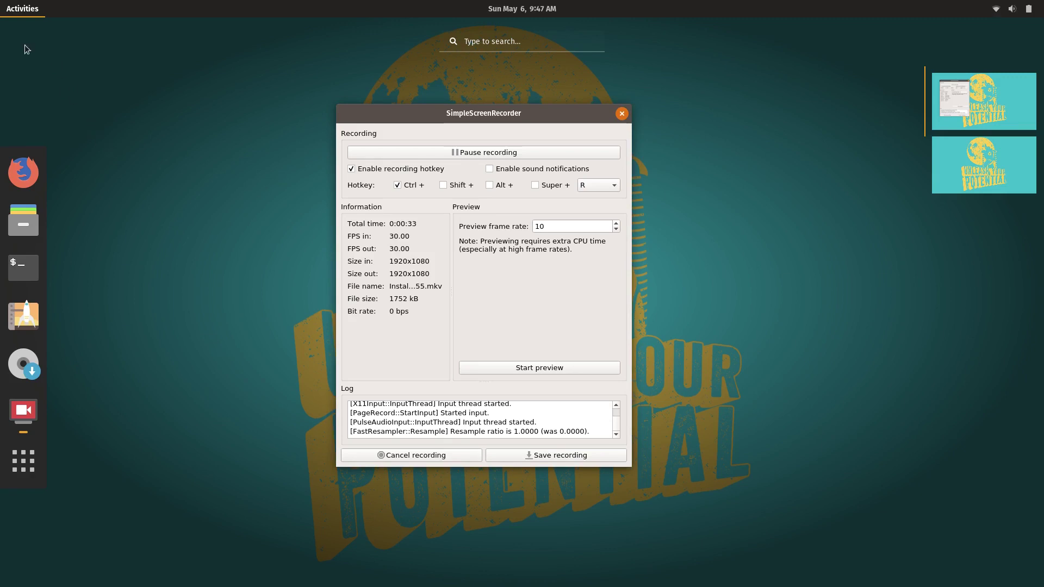
pyautogui.click(4, 9)
pyautogui.click(17, 16)
pyautogui.write('inst')
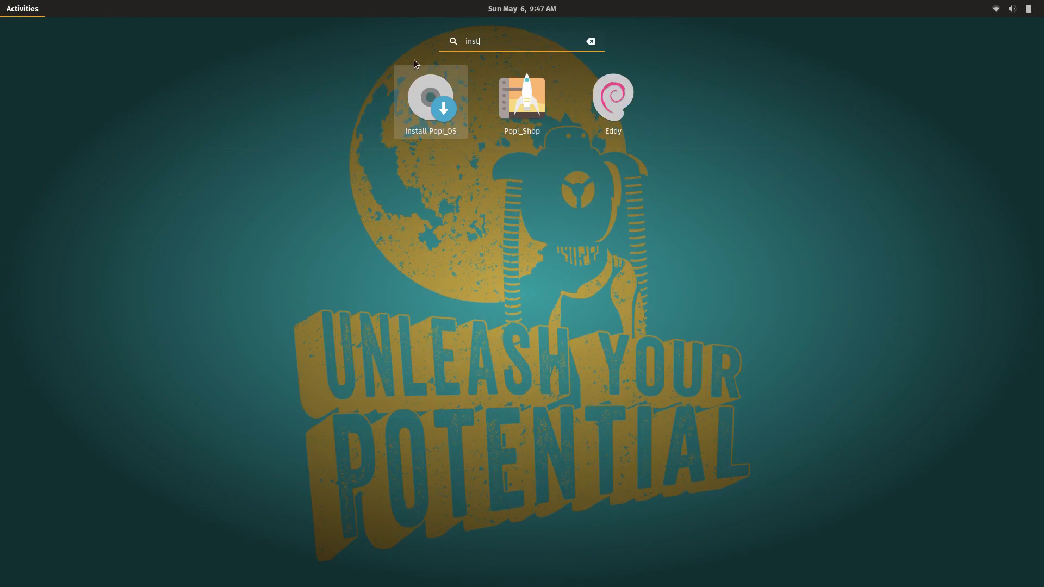
# Launch the installer, choose English (Australia) with the English (Australian) keyboard, and choose Install.
pyautogui.click(427, 98)
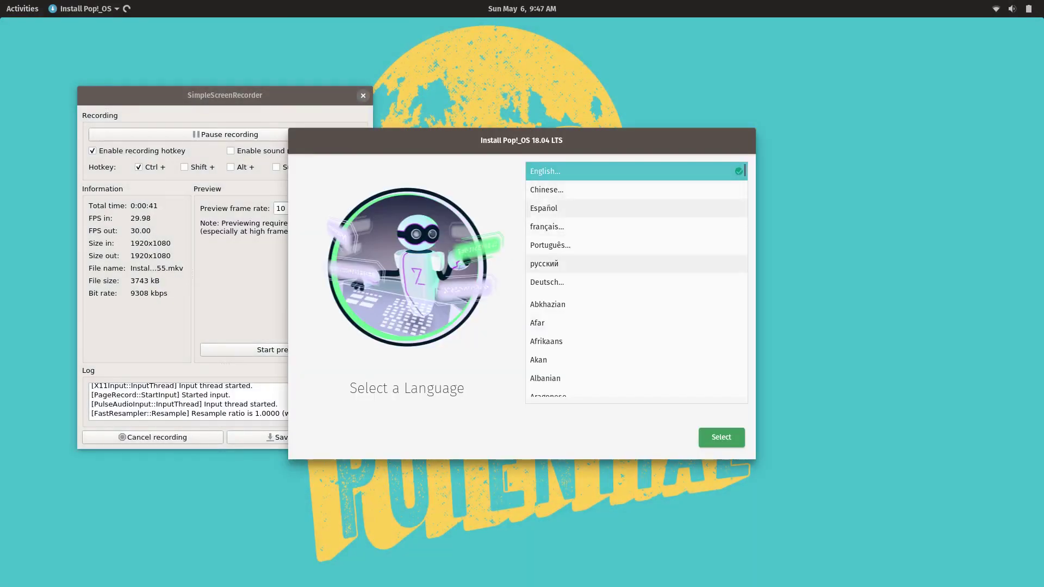
pyautogui.press('Return')
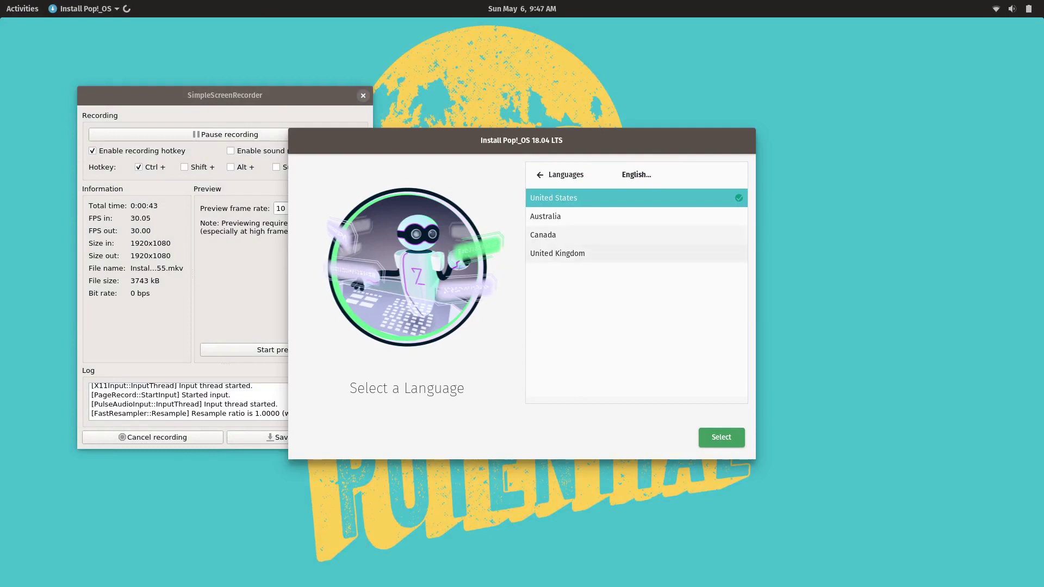
pyautogui.press('Down')
pyautogui.press('Return')
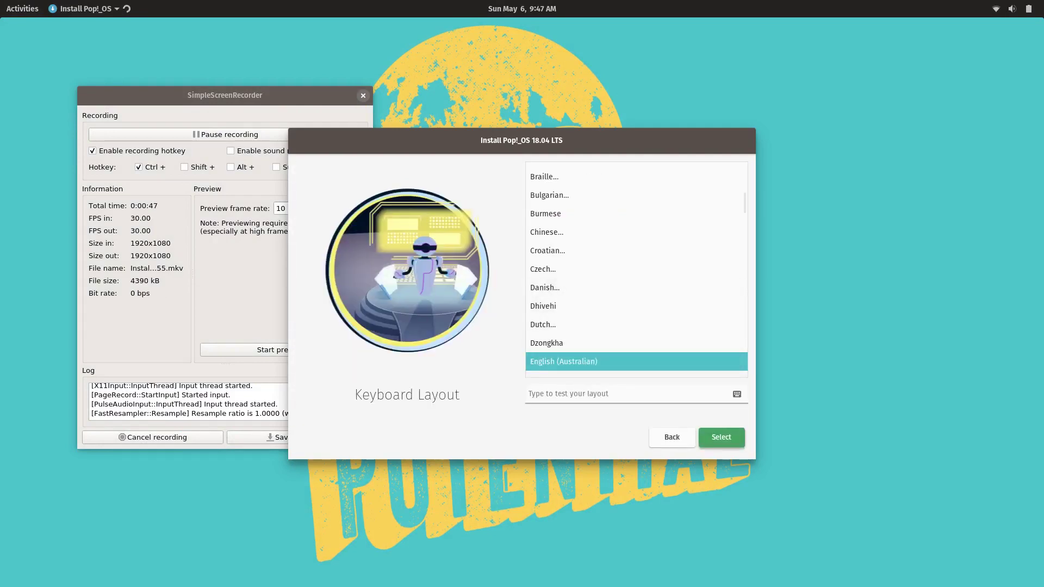
pyautogui.press('Return')
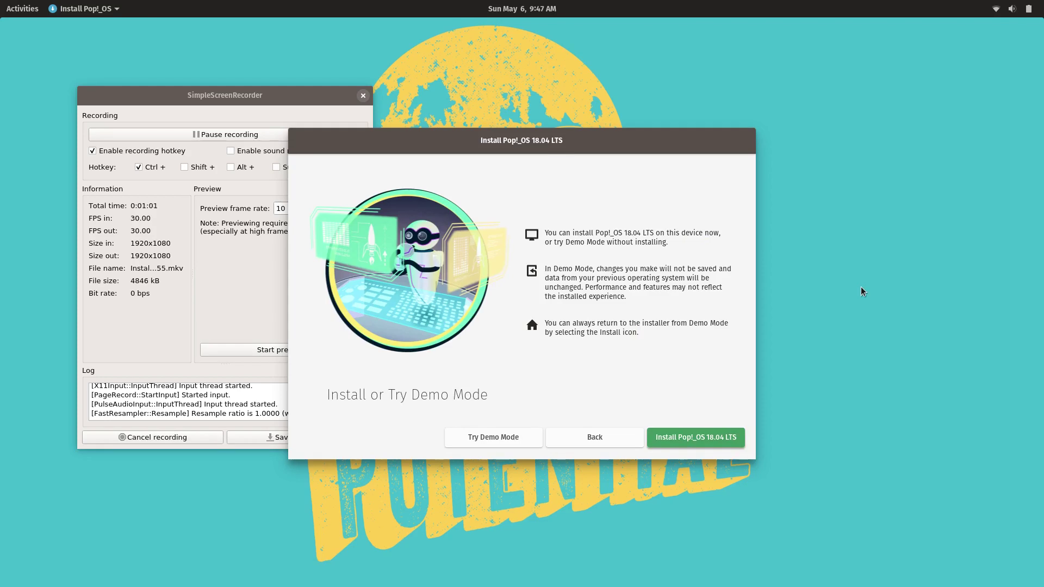
pyautogui.press('Return')
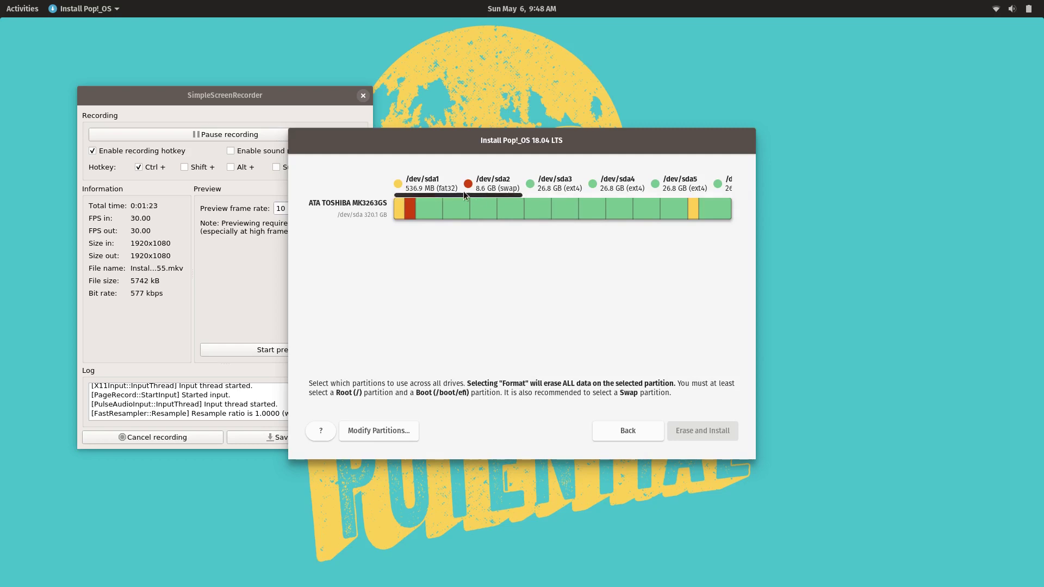
pyautogui.moveTo(459, 194); pyautogui.dragTo(710, 201)
pyautogui.hscroll(2, 548, 202)
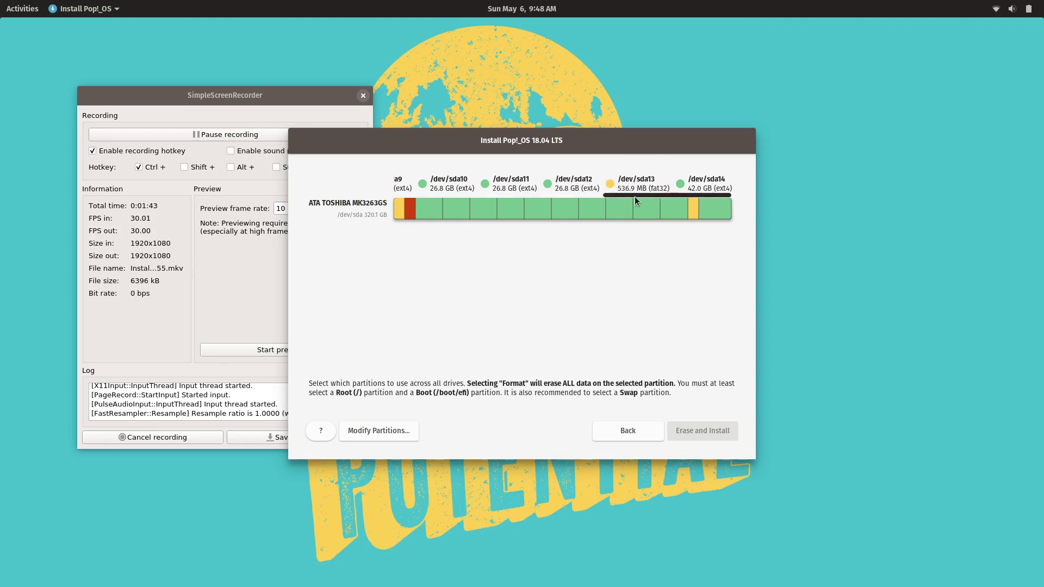
pyautogui.moveTo(634, 199); pyautogui.dragTo(416, 197)
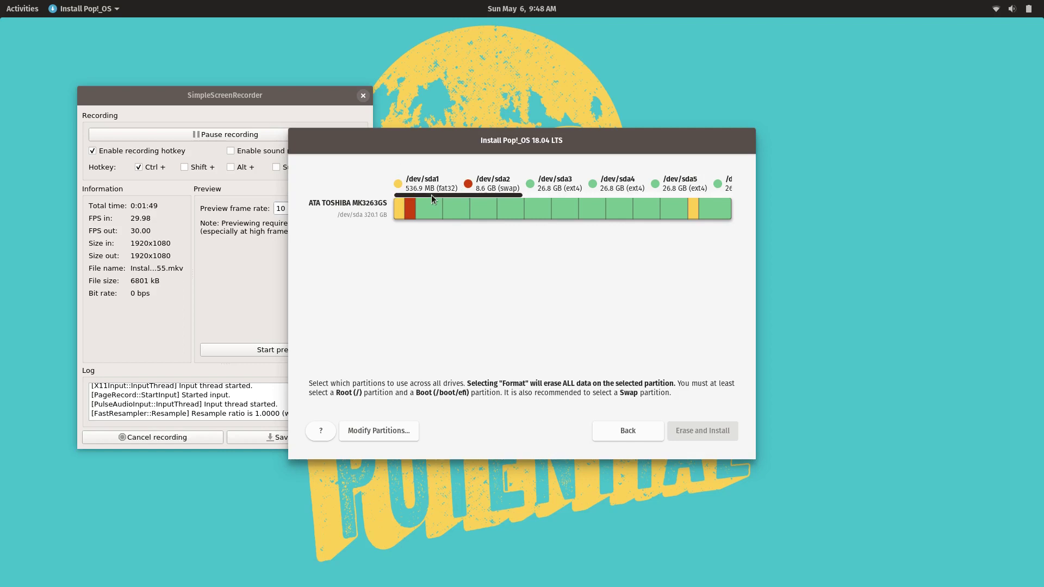
pyautogui.moveTo(431, 195); pyautogui.dragTo(651, 207)
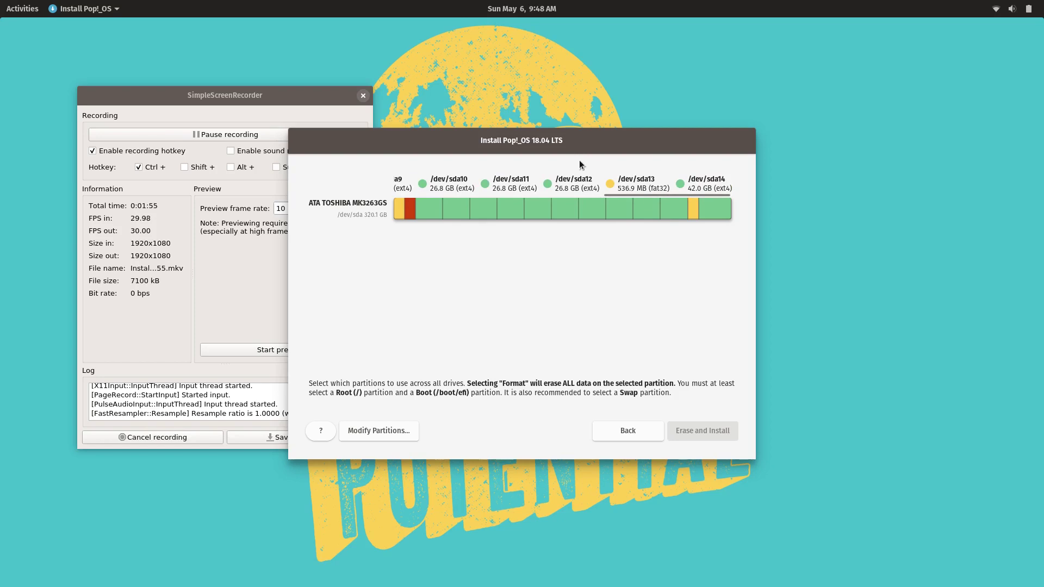
pyautogui.press('super')
pyautogui.write('gp')
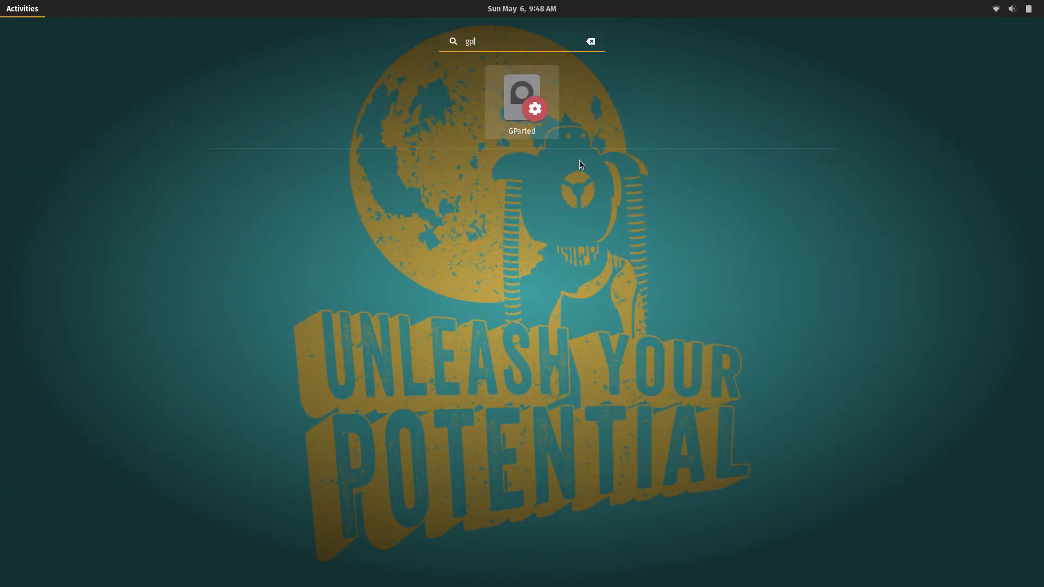
pyautogui.press('Return')
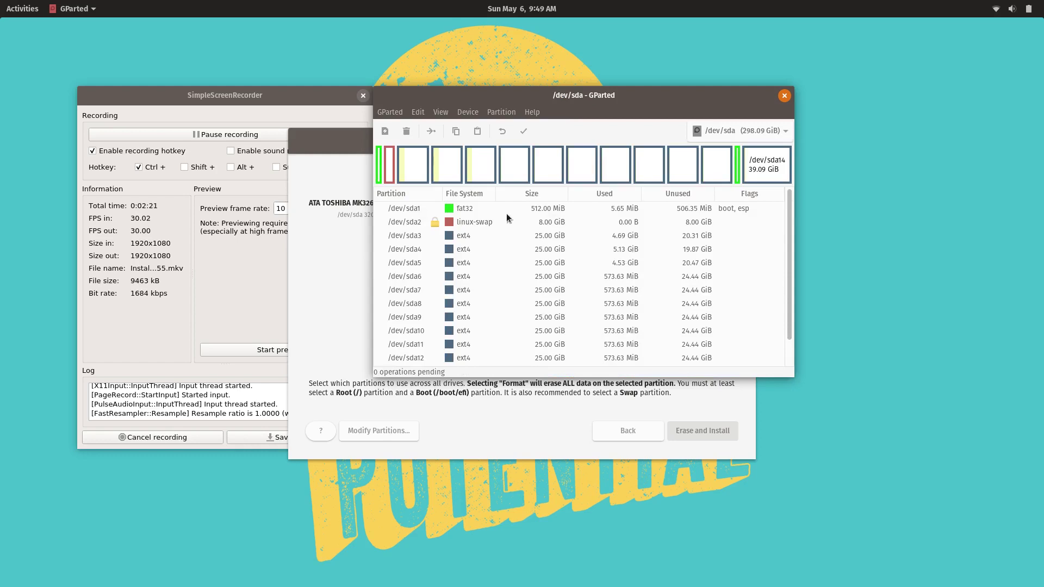
pyautogui.click(727, 211)
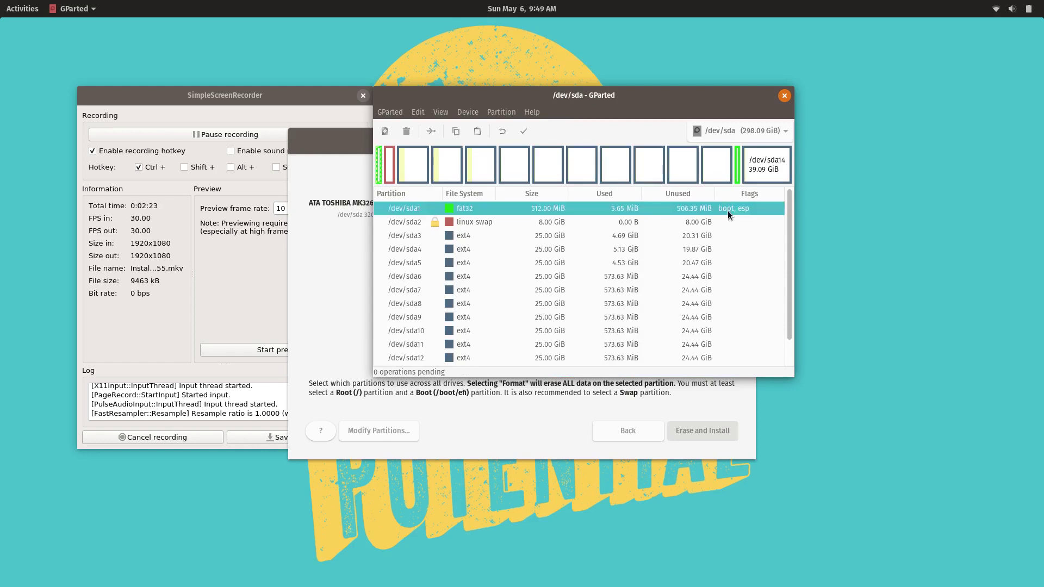
pyautogui.scroll(-1, 600, 236)
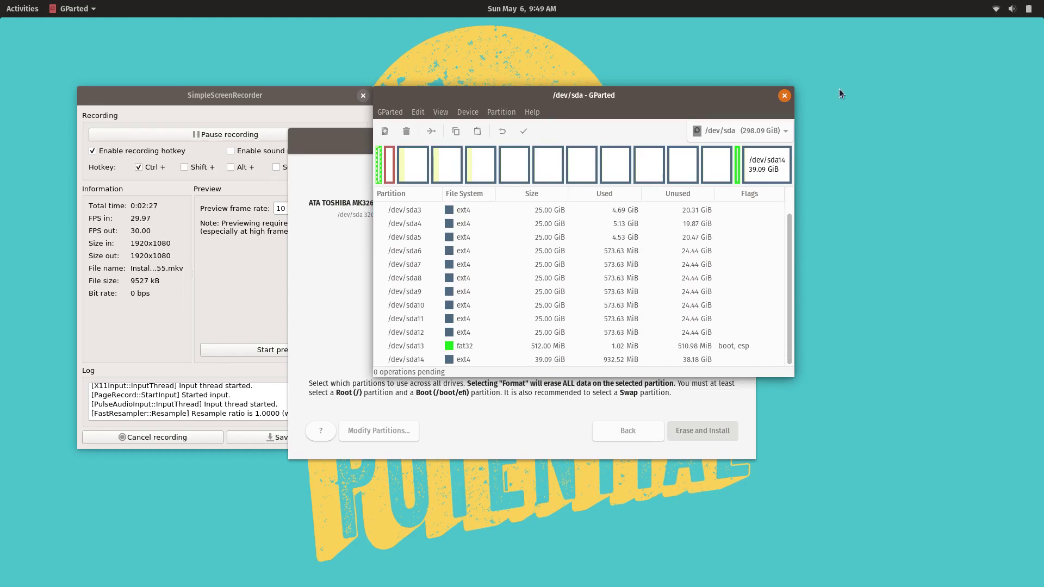
pyautogui.click(783, 96)
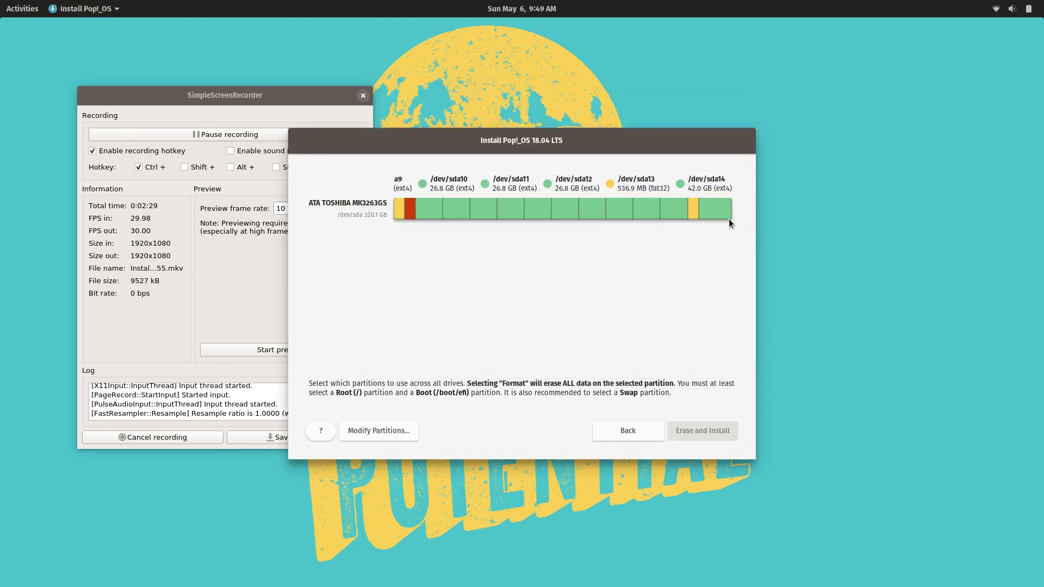
# Enable /dev/sda14 for the install as Root (/) with the default ext4 filesystem.
pyautogui.moveTo(631, 194)
pyautogui.moveTo(630, 194); pyautogui.dragTo(652, 196)
pyautogui.click(680, 182)
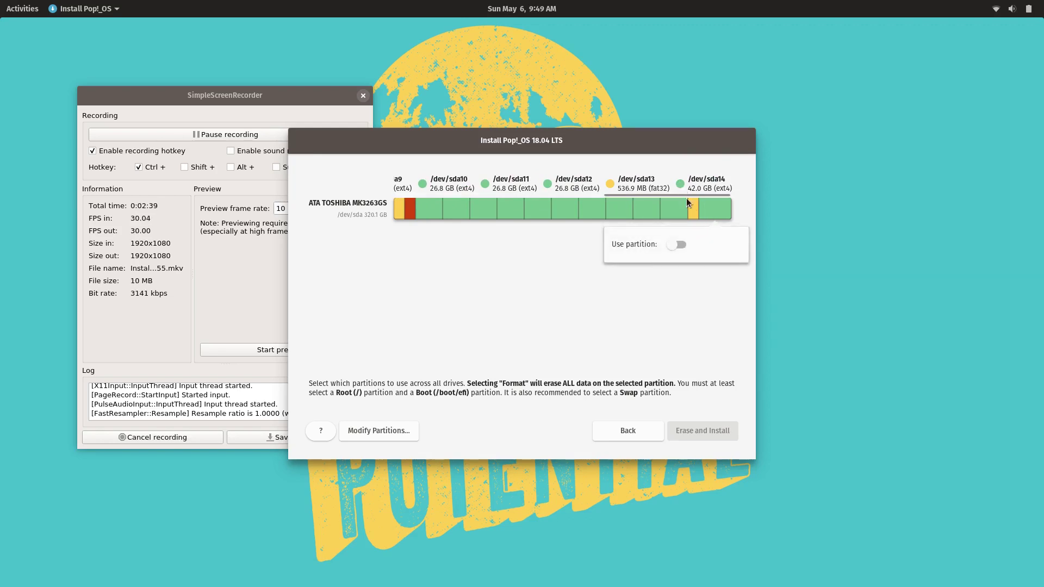
pyautogui.click(678, 244)
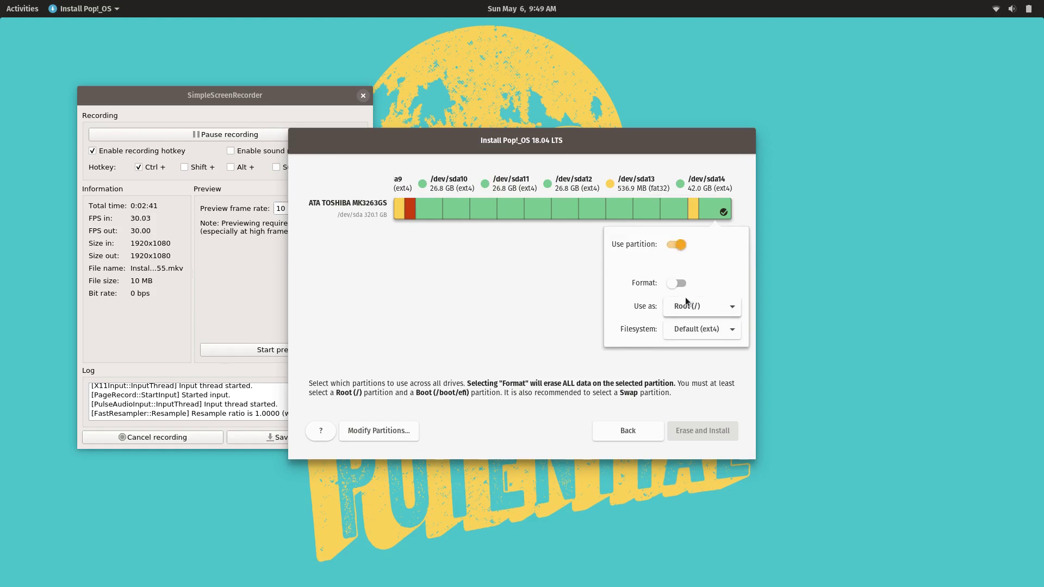
pyautogui.click(677, 283)
pyautogui.click(575, 255)
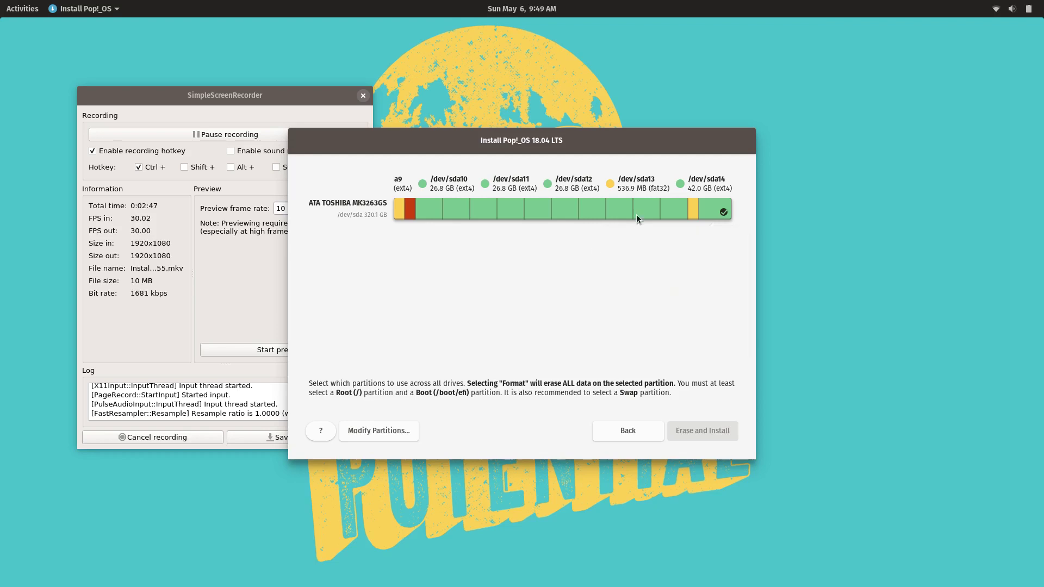
pyautogui.click(611, 182)
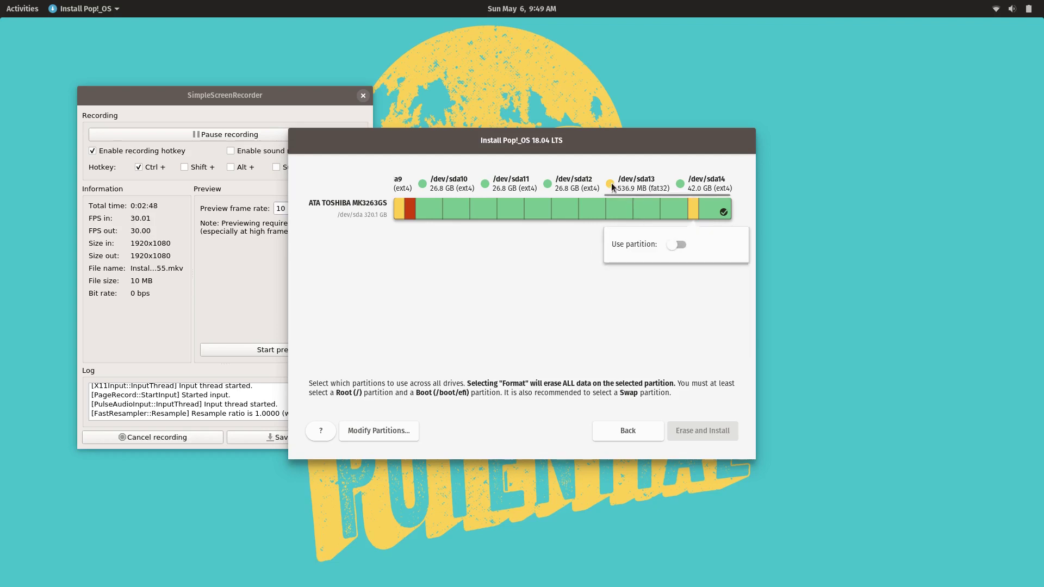
# Enable /dev/sda13 as the Boot (/boot/efi) partition, starting the installation.
pyautogui.click(680, 245)
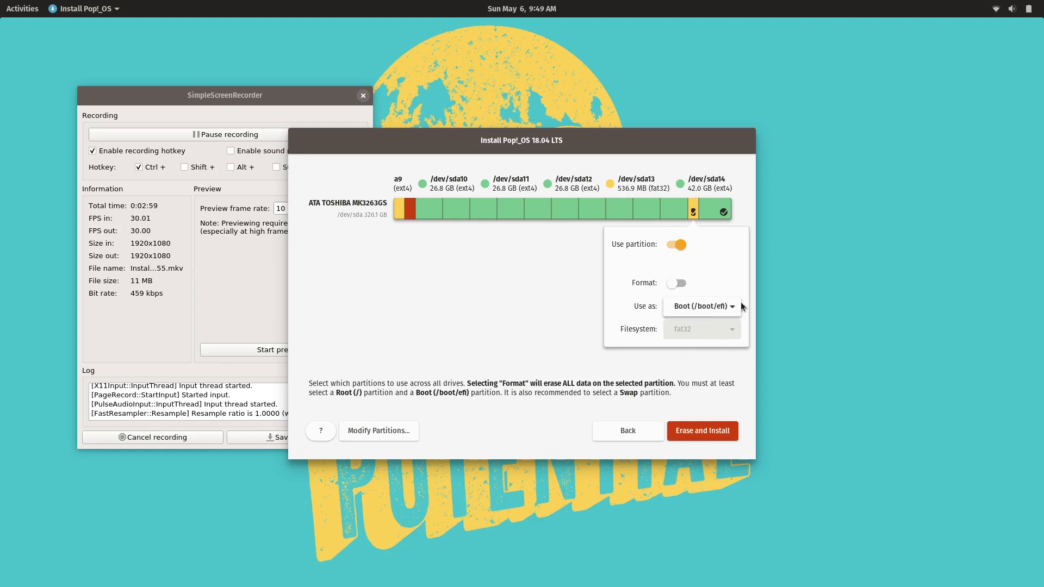
pyautogui.click(569, 270)
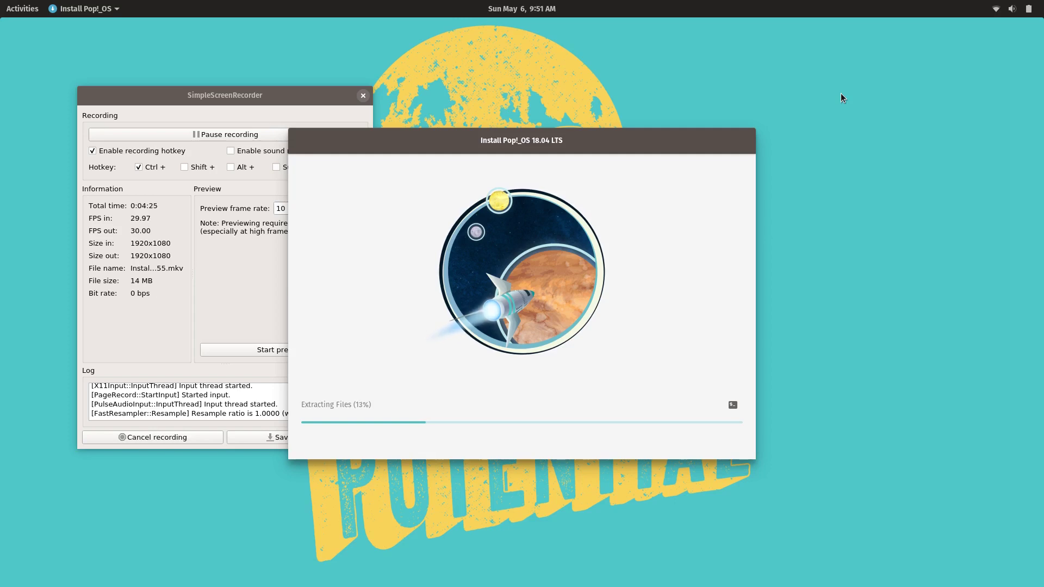
# Minimize the SimpleScreenRecorder window from its title-bar menu, leaving the installer visible.
pyautogui.click(221, 99)
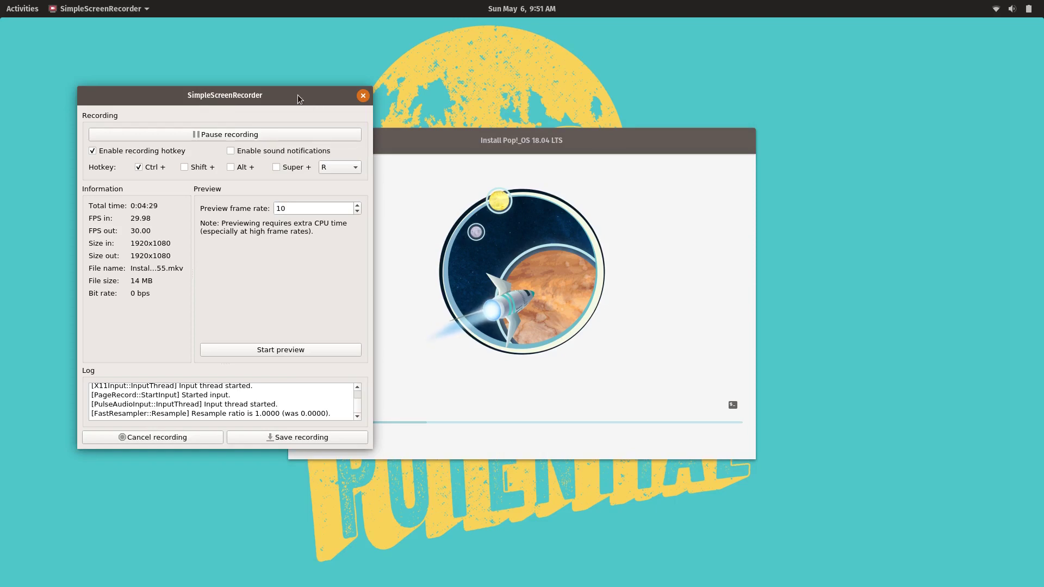
pyautogui.click(100, 7)
pyautogui.click(100, 7)
pyautogui.click(21, 10)
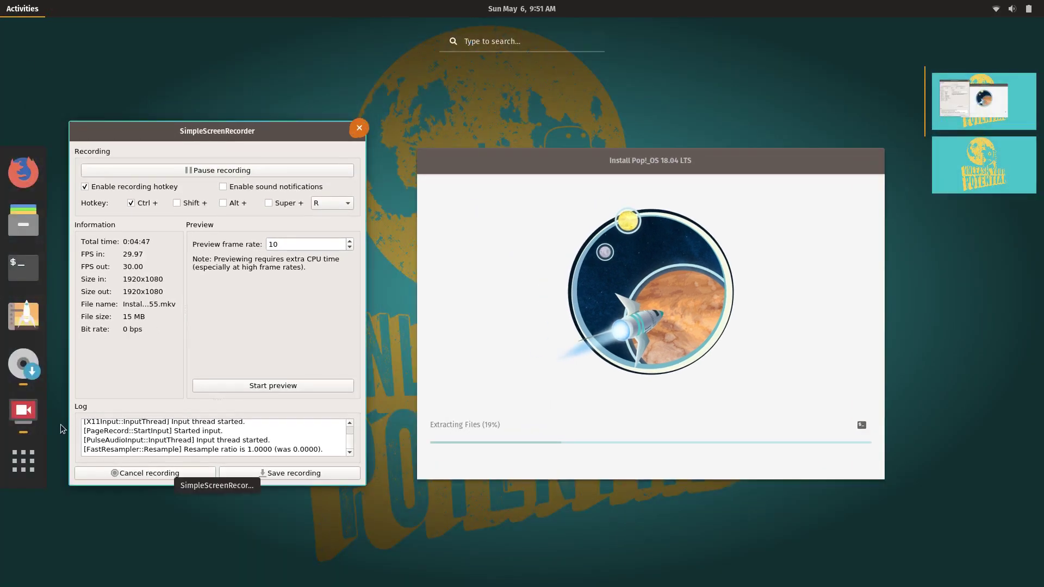
pyautogui.click(27, 413)
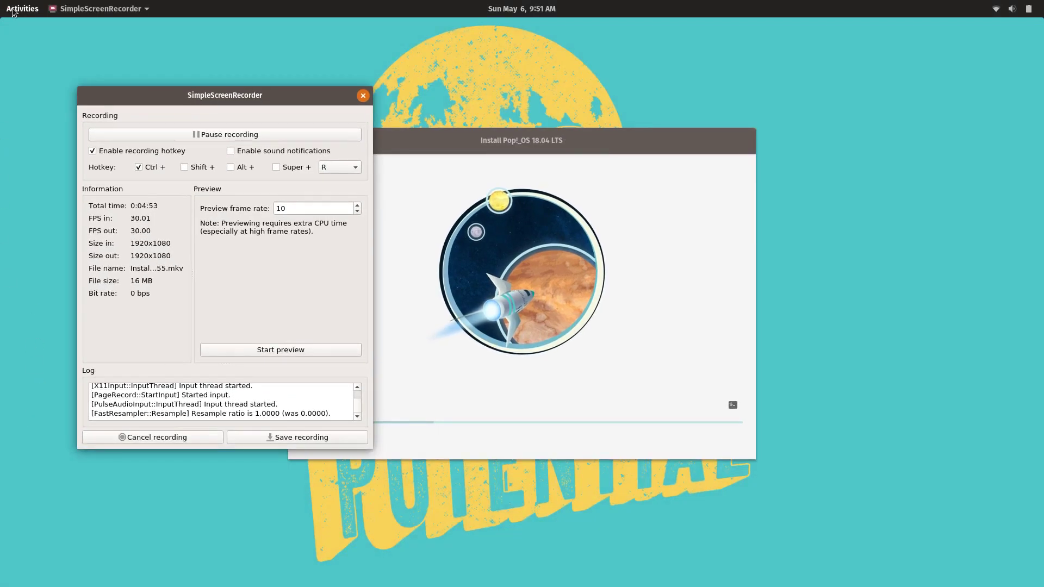
pyautogui.click(92, 9)
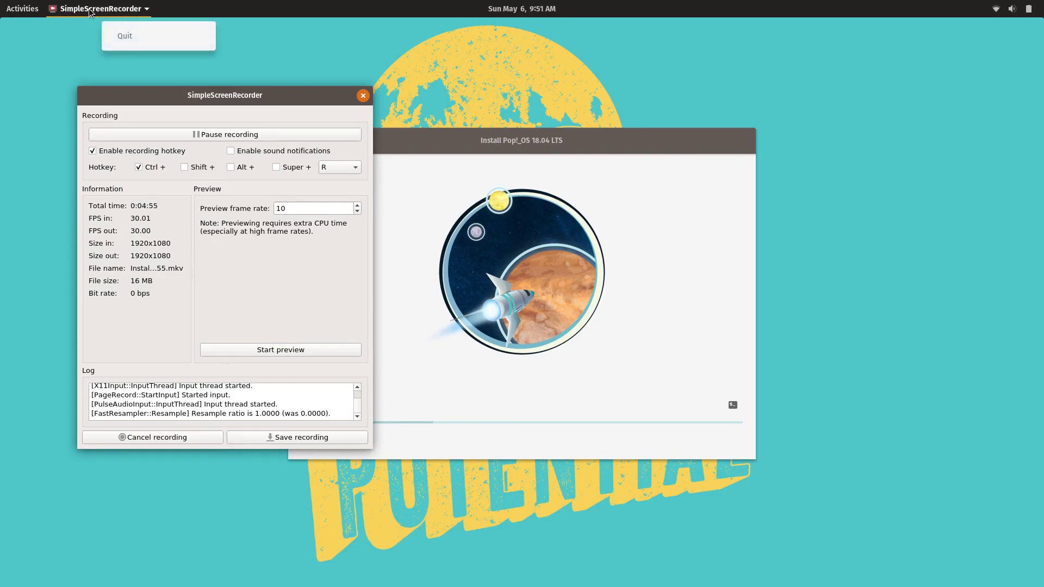
pyautogui.click(67, 47)
pyautogui.rightClick(177, 94)
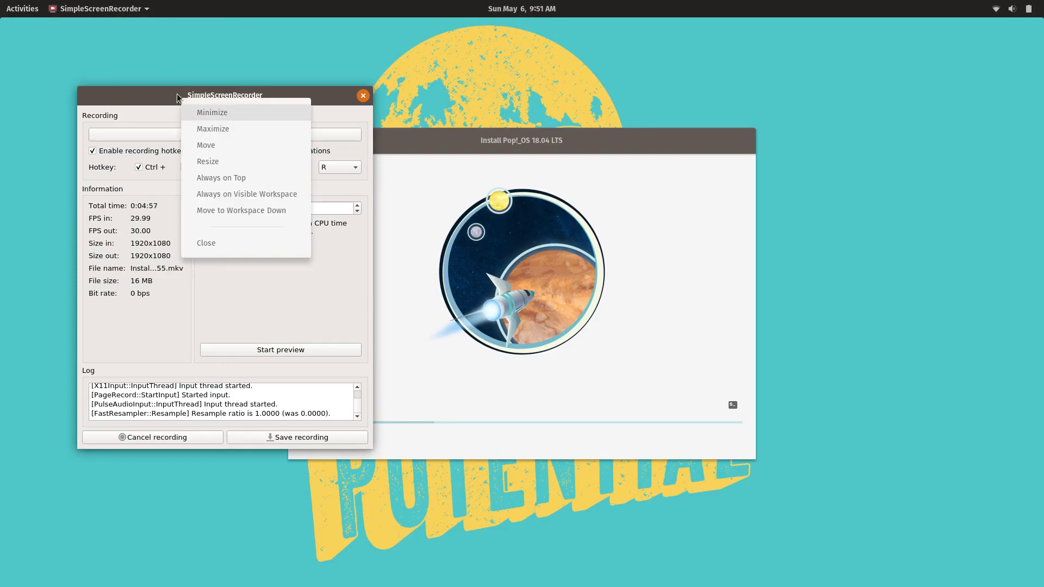
pyautogui.click(219, 115)
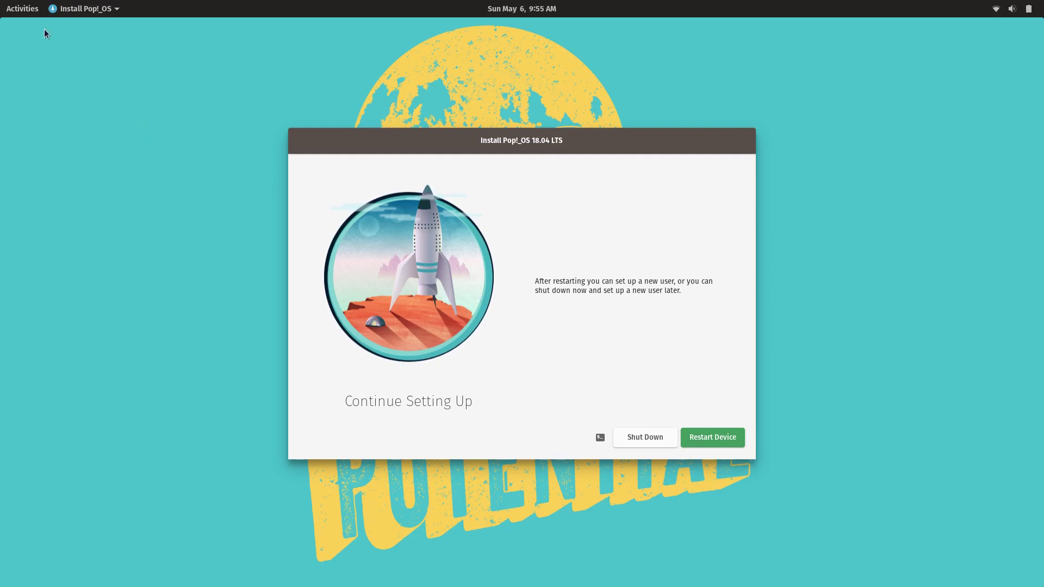
# Switch from the installer to the screen recorder window through the window overview.
pyautogui.click(80, 9)
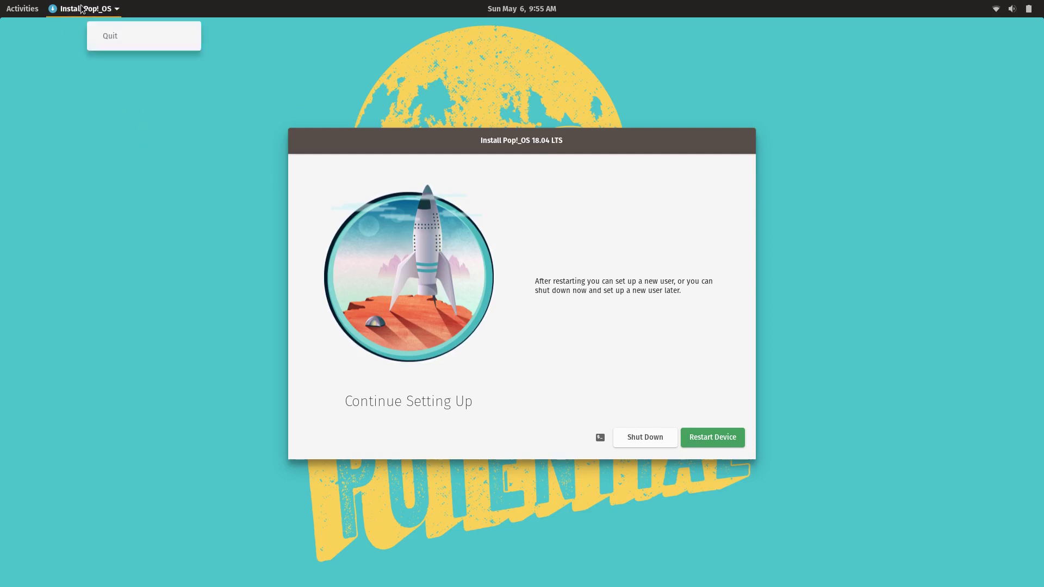
pyautogui.click(38, 97)
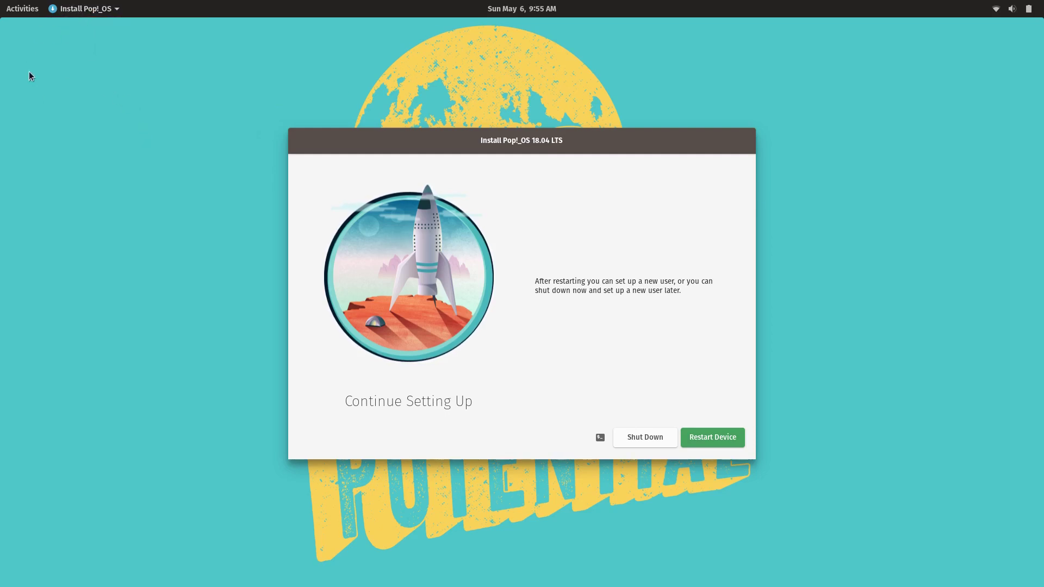
pyautogui.click(22, 12)
pyautogui.click(221, 297)
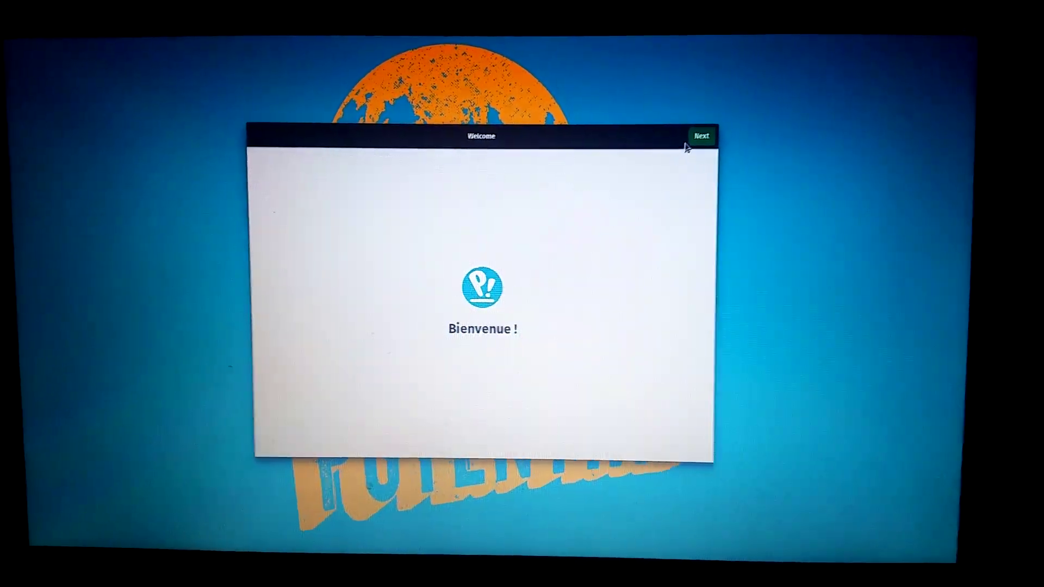
# Choose the English (Australian) keyboard layout and connect to the FRITZ!Box 7490 Wi-Fi.
pyautogui.click(704, 138)
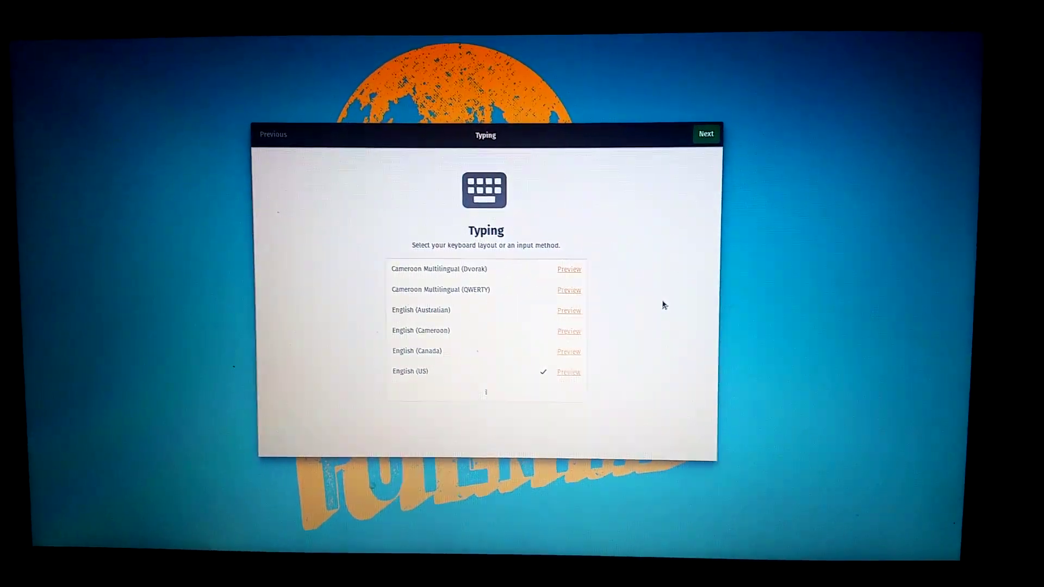
pyautogui.click(489, 391)
pyautogui.click(412, 303)
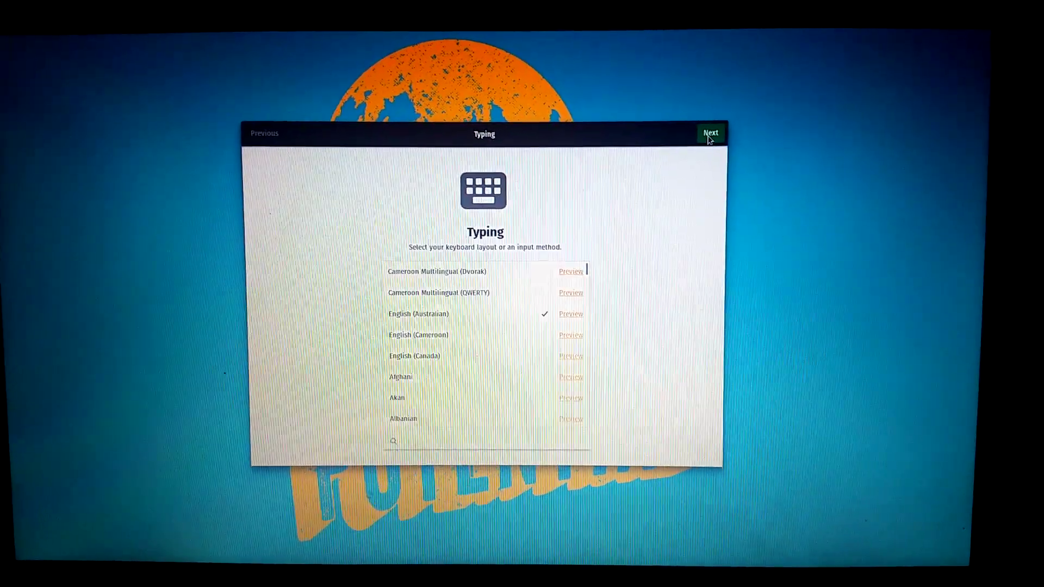
pyautogui.click(715, 140)
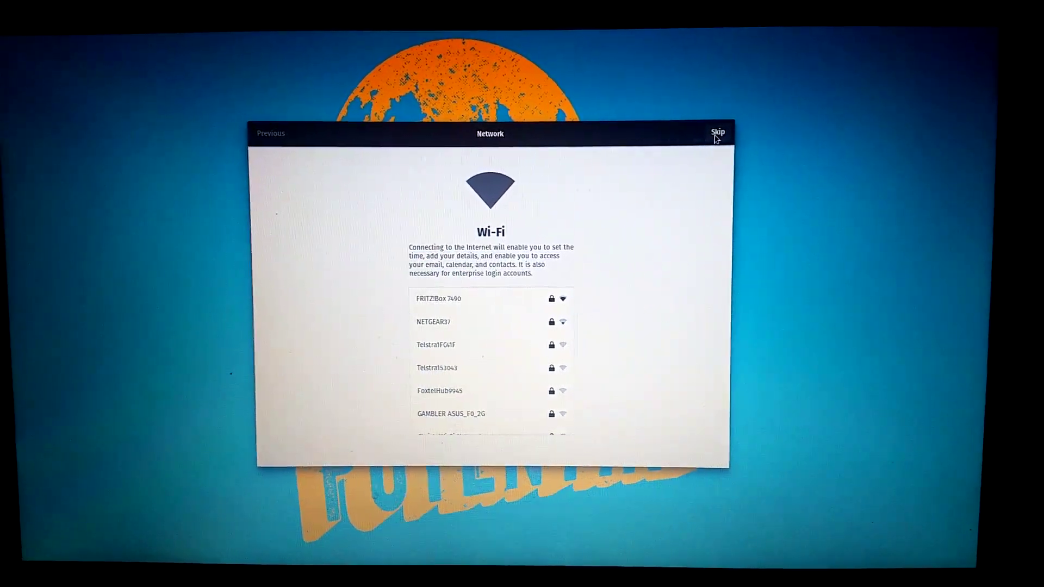
pyautogui.click(457, 299)
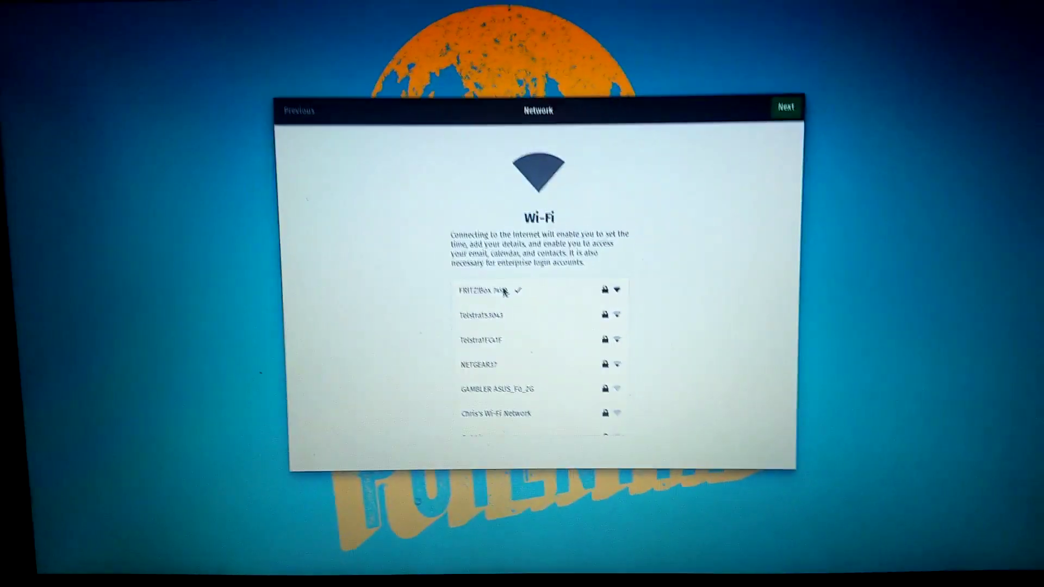
pyautogui.click(794, 100)
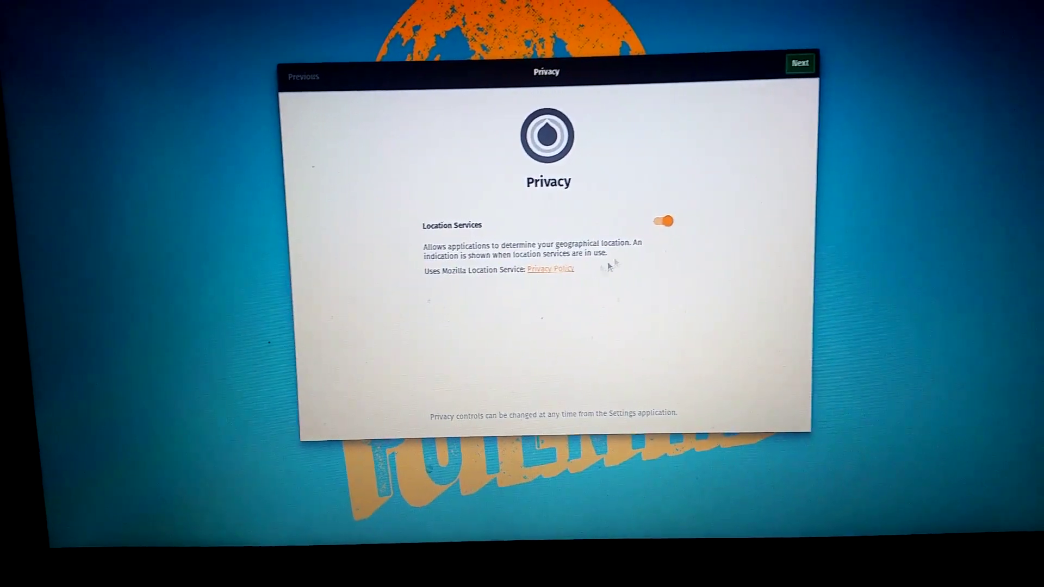
# Accept privacy and the Perth time zone, skip online accounts, and confirm the name and password.
pyautogui.click(795, 62)
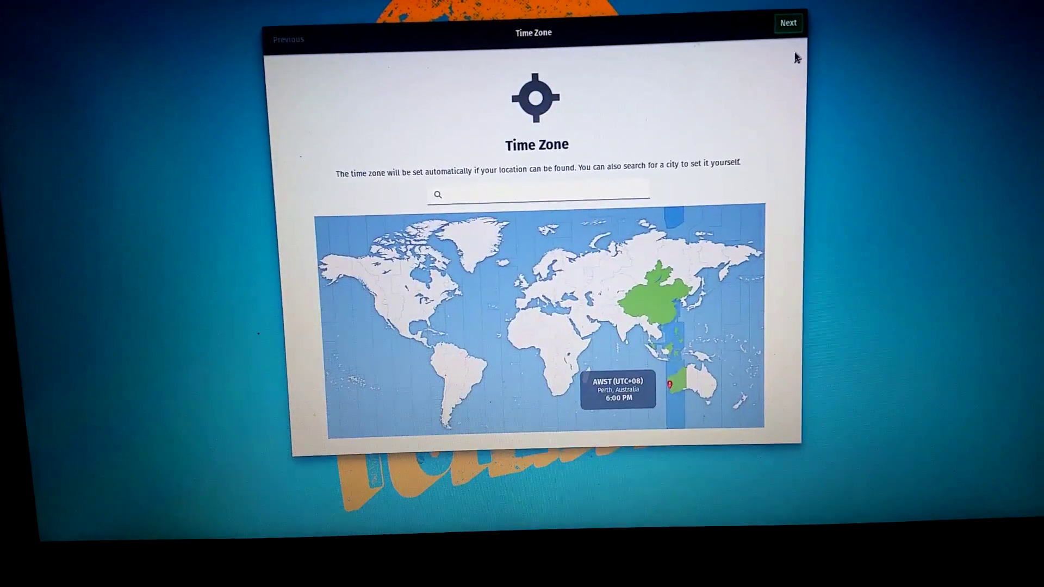
pyautogui.click(781, 19)
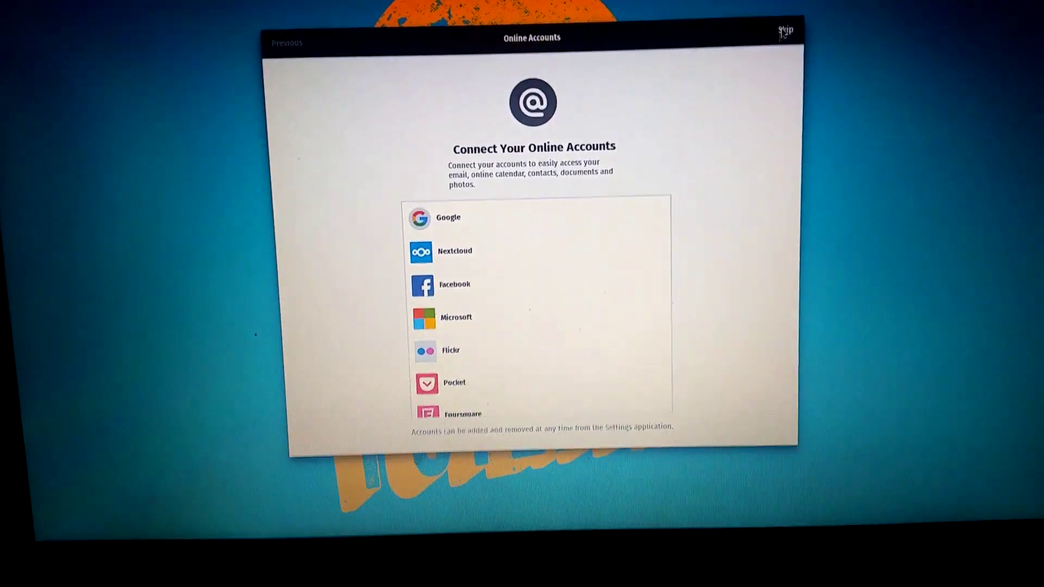
pyautogui.click(772, 43)
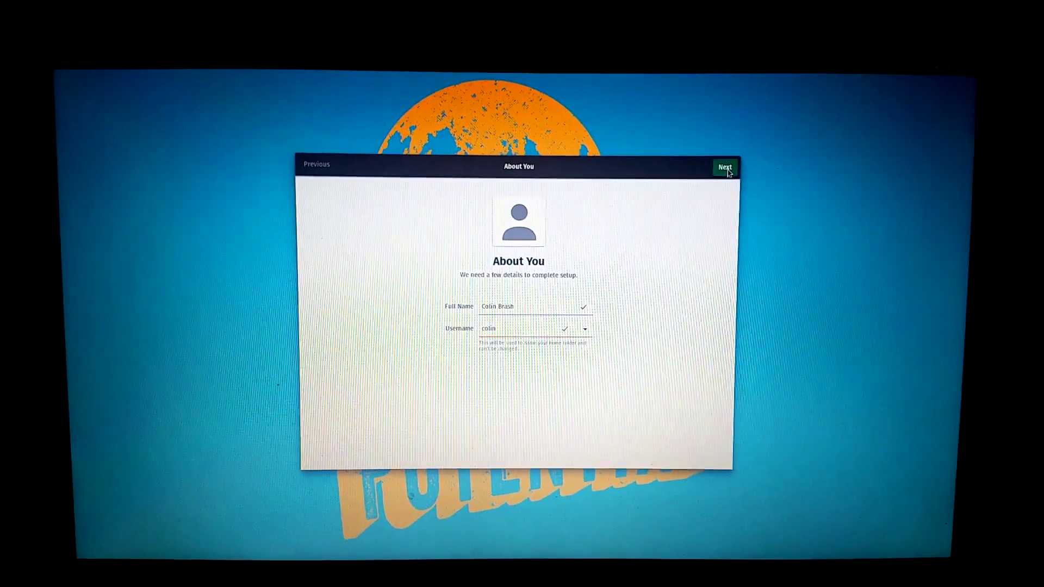
pyautogui.click(728, 163)
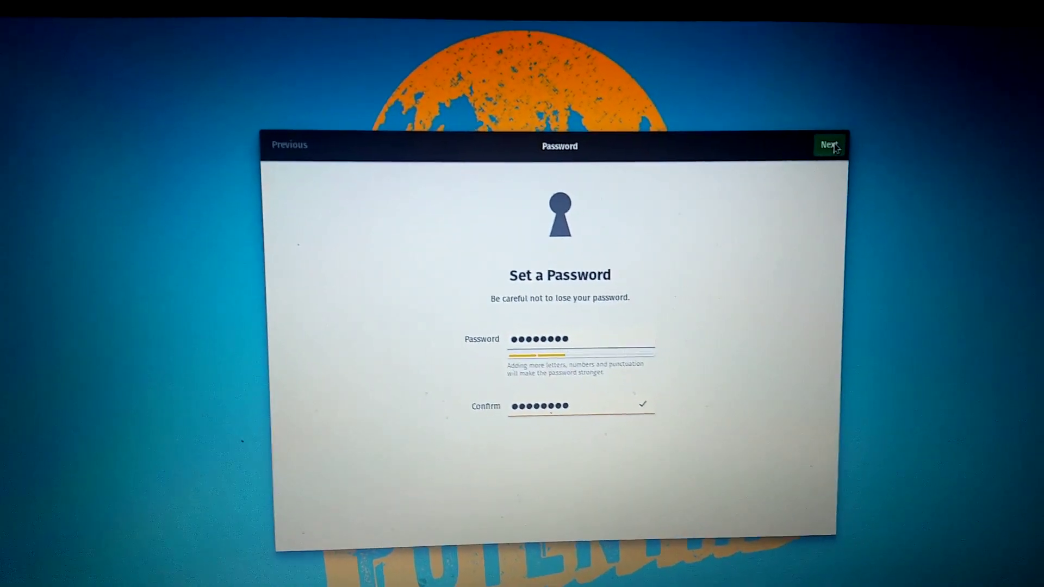
pyautogui.click(844, 136)
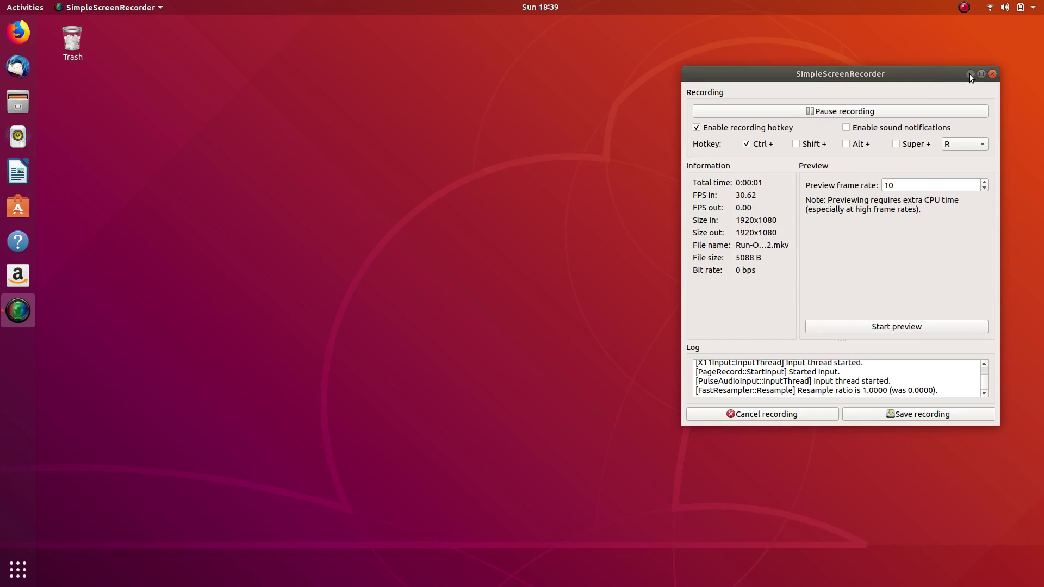
# Hide the recorder and open the boot-menu photo IMG_20180506_183324.jpg from Pictures in Files.
pyautogui.click(968, 73)
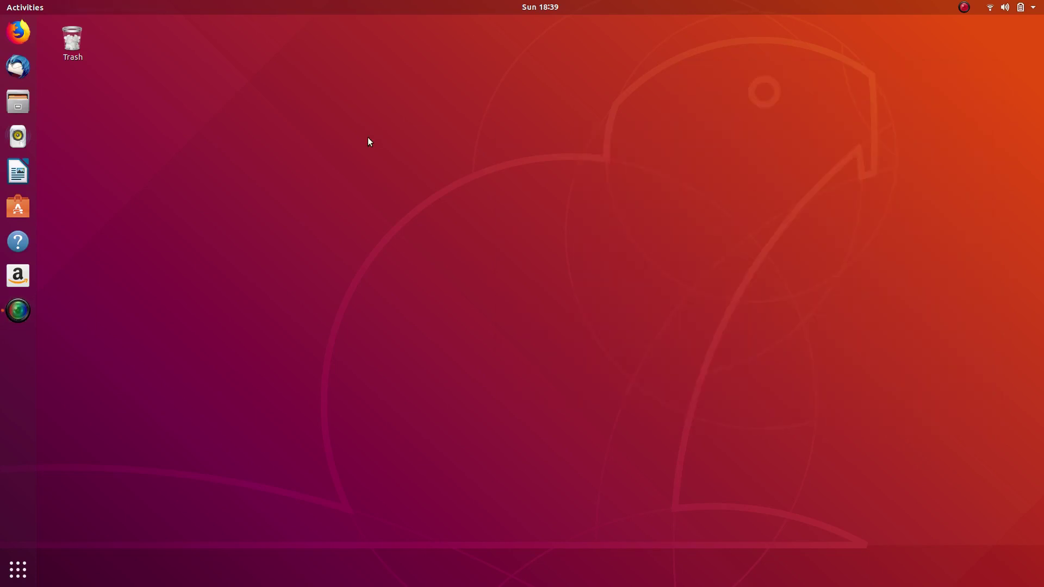
pyautogui.click(18, 101)
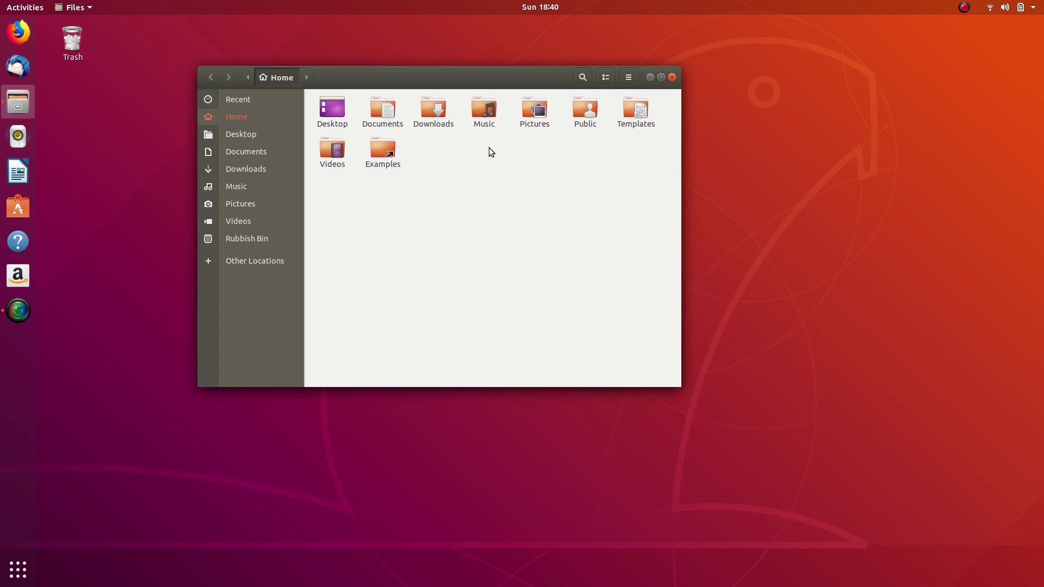
pyautogui.doubleClick(539, 114)
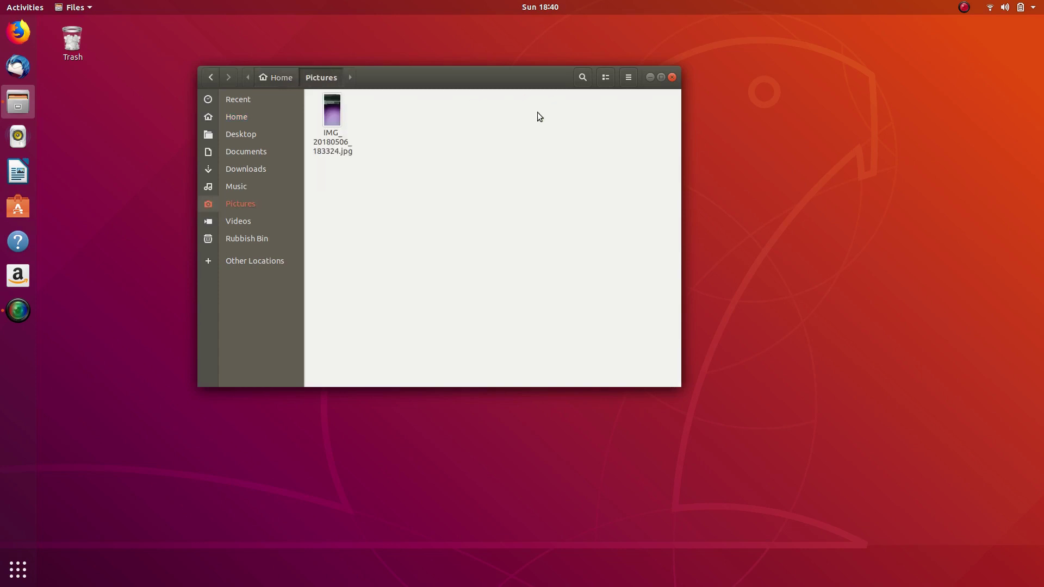
pyautogui.doubleClick(335, 103)
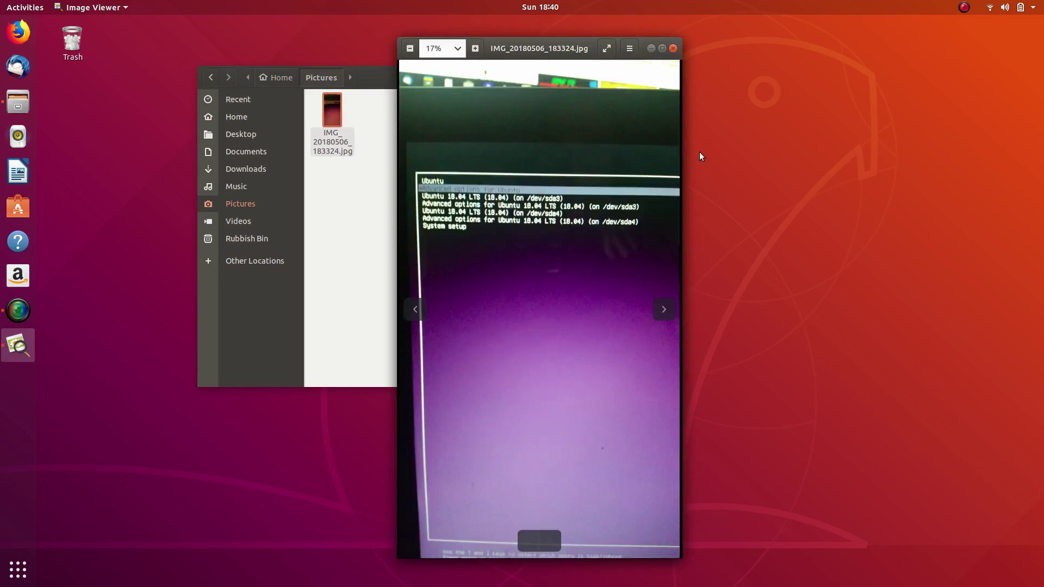
pyautogui.scroll(-2, 493, 227)
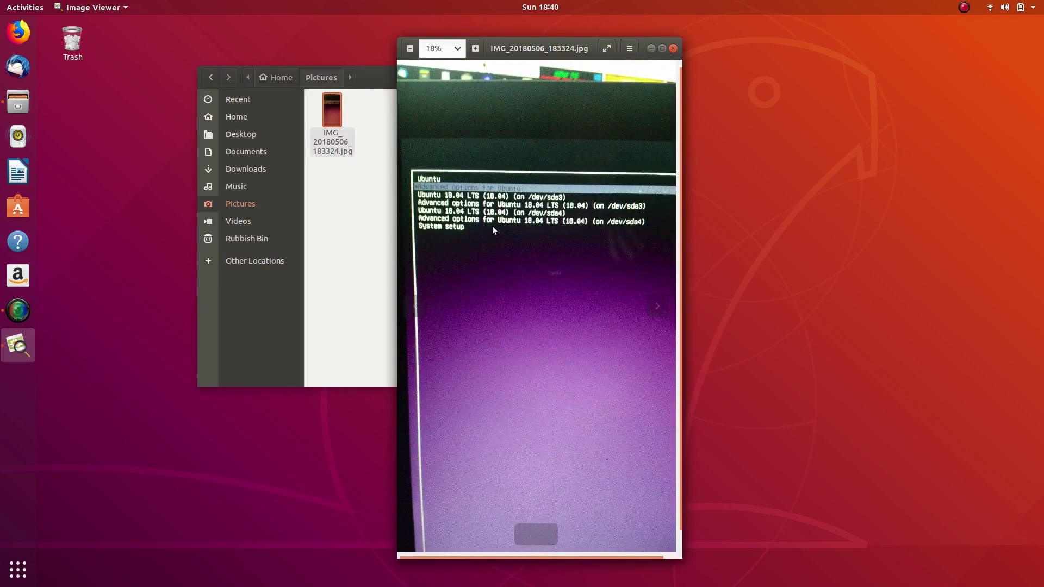
pyautogui.scroll(1, 492, 226)
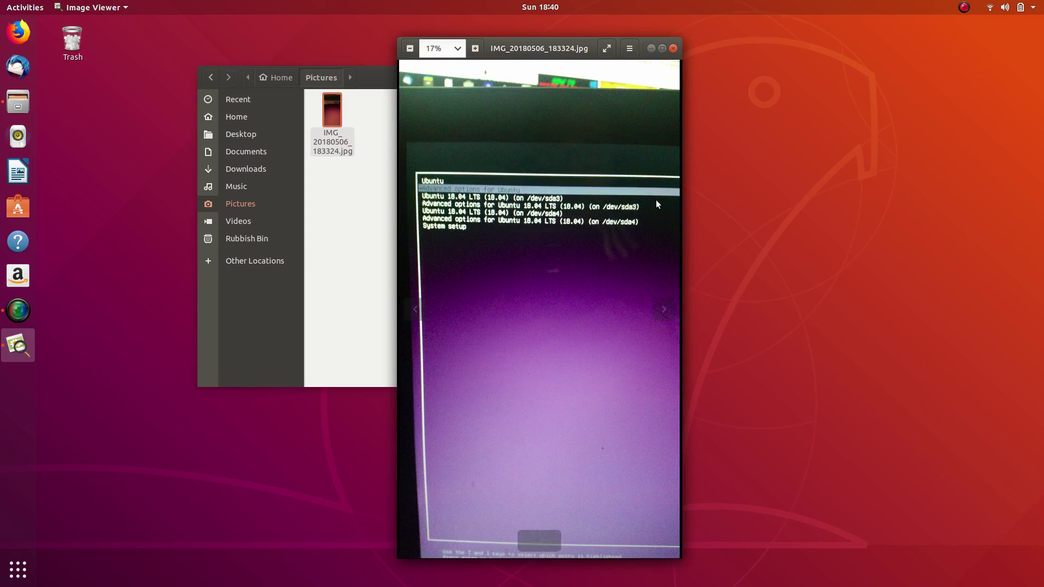
# Reopen the boot-menu photo fullscreen, then close Image Viewer and the Files window.
pyautogui.click(673, 50)
pyautogui.doubleClick(336, 111)
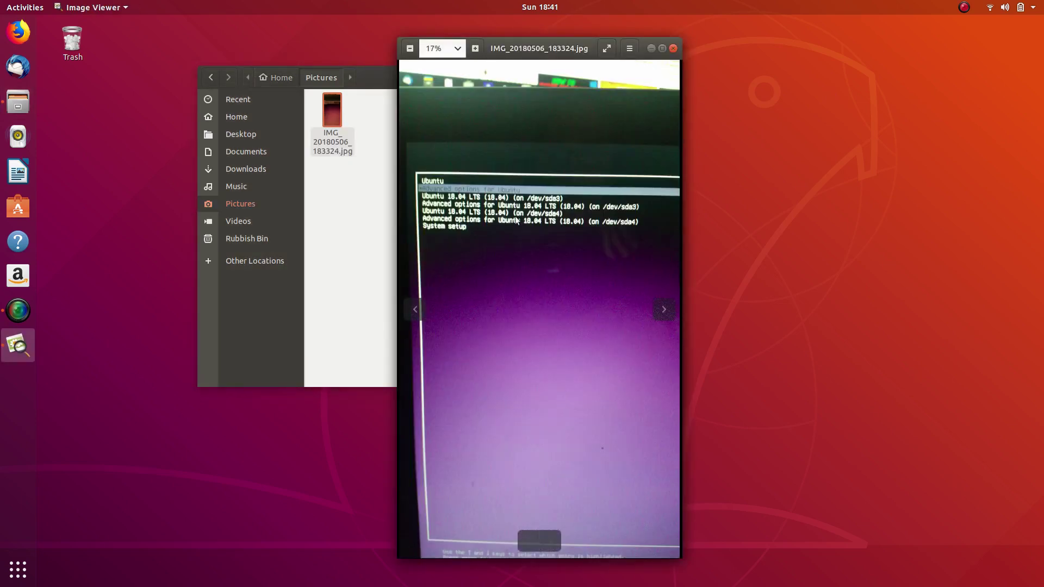
pyautogui.doubleClick(511, 161)
pyautogui.scroll(2, 470, 259)
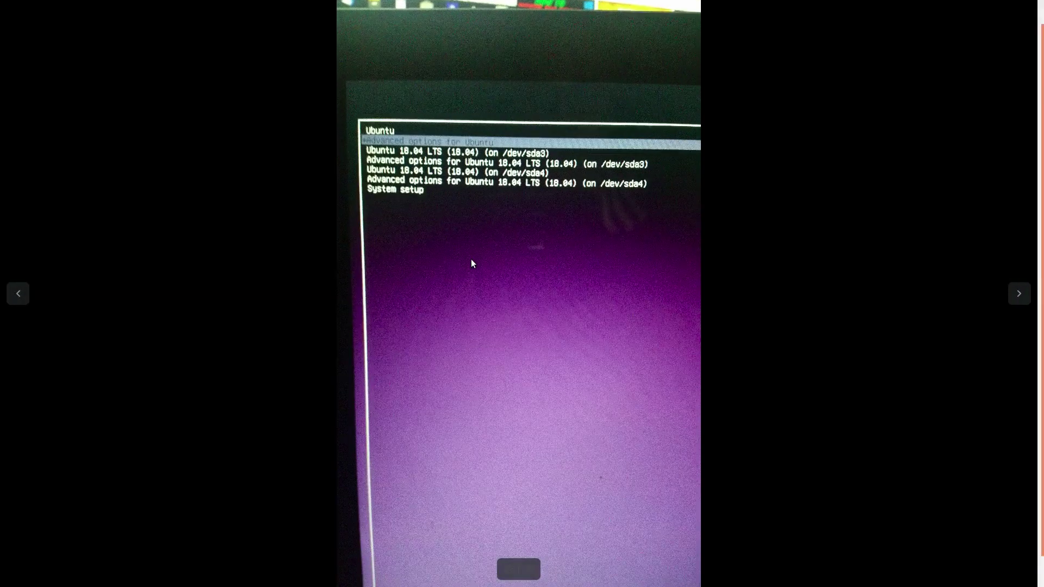
pyautogui.scroll(3, 472, 260)
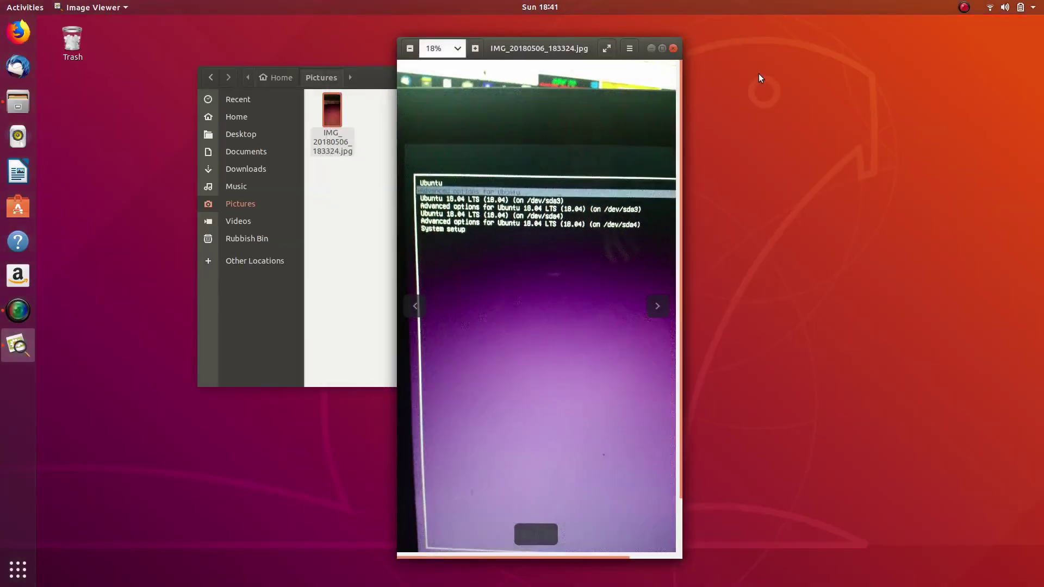
pyautogui.click(676, 48)
pyautogui.click(672, 77)
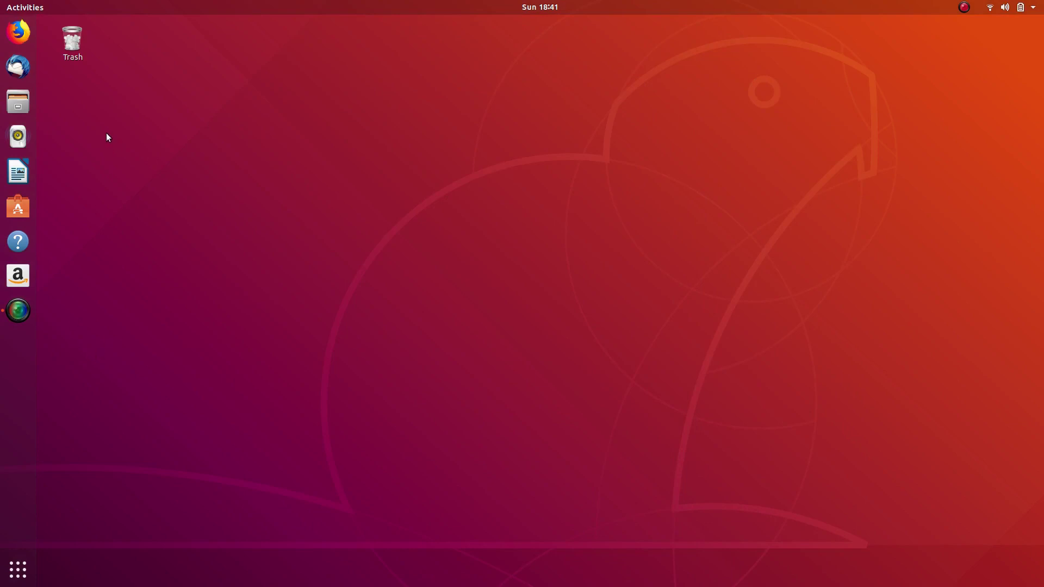
# Launch Terminal from the 'ter' Activities search and run 'sudo os-prober' to detect installed systems.
pyautogui.click(19, 6)
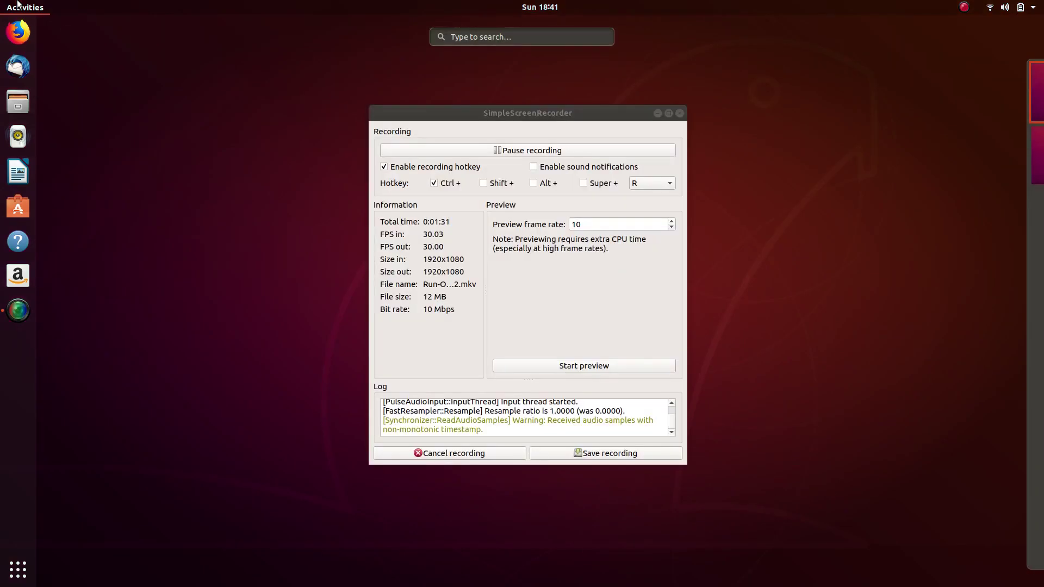
pyautogui.write('ter')
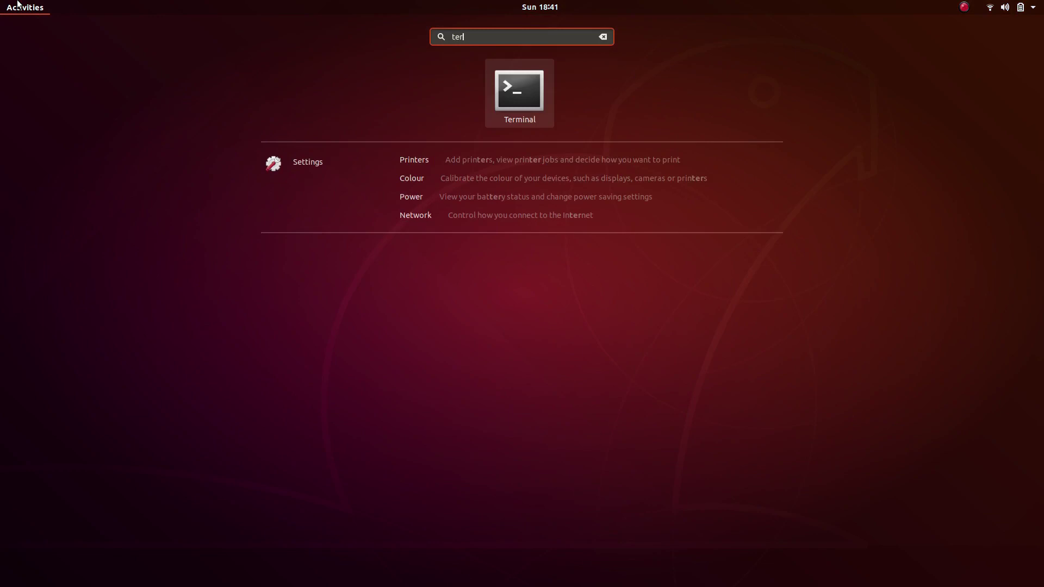
pyautogui.press('Return')
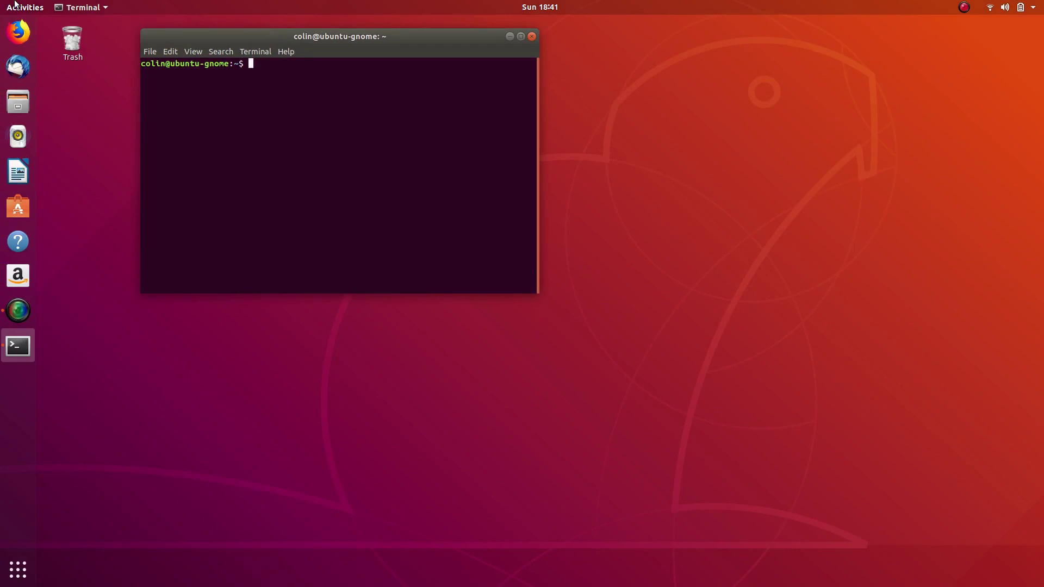
pyautogui.write('sudo os-prober')
pyautogui.press('Return')
pyautogui.press('Return')
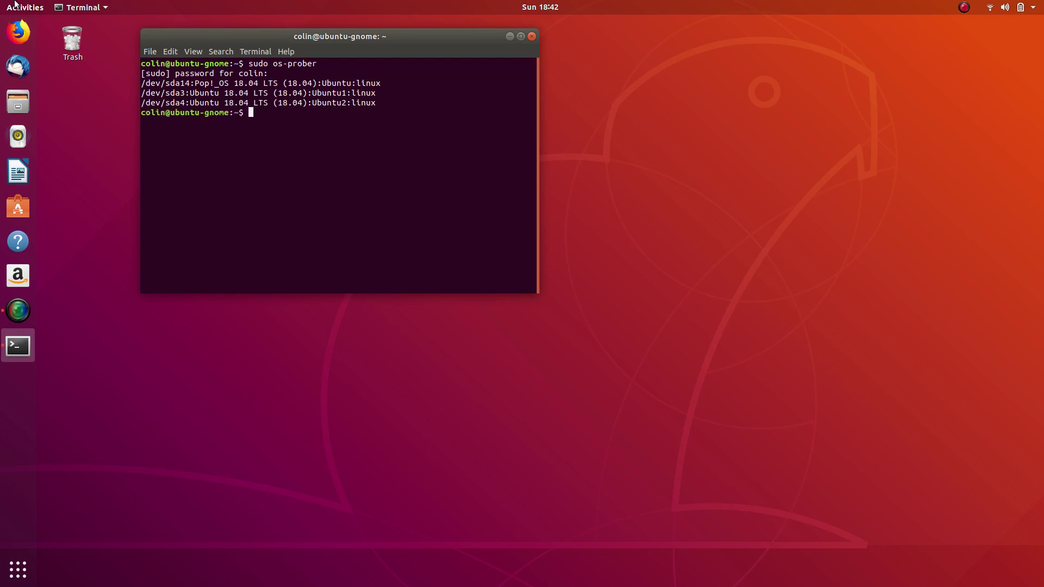
# Run 'sudo update-grub' so GRUB picks up Pop!_OS on /dev/sda14.
pyautogui.write('sudo update-grub')
pyautogui.press('Return')
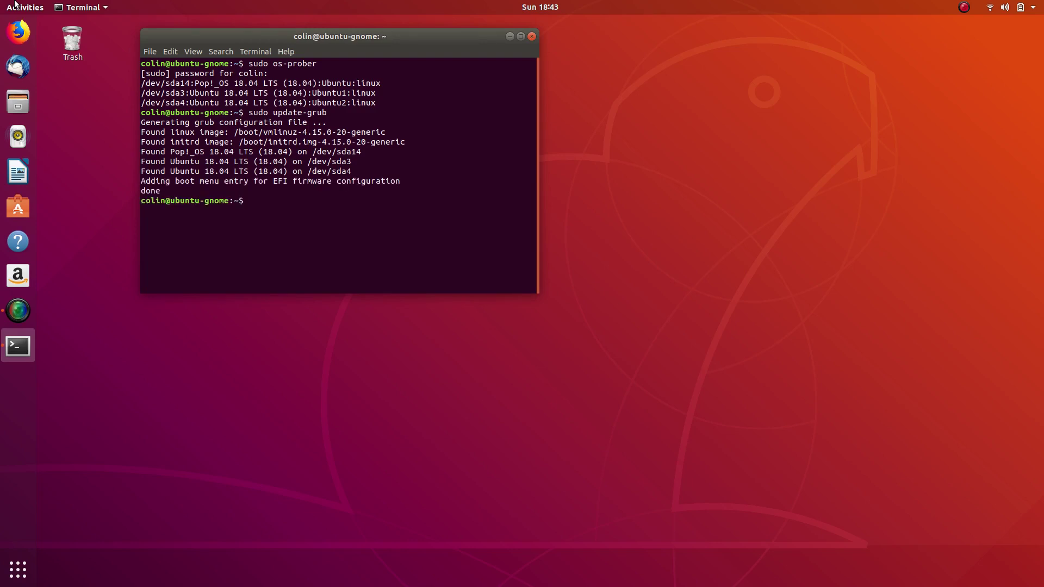
# Close the Terminal window.
pyautogui.click(531, 36)
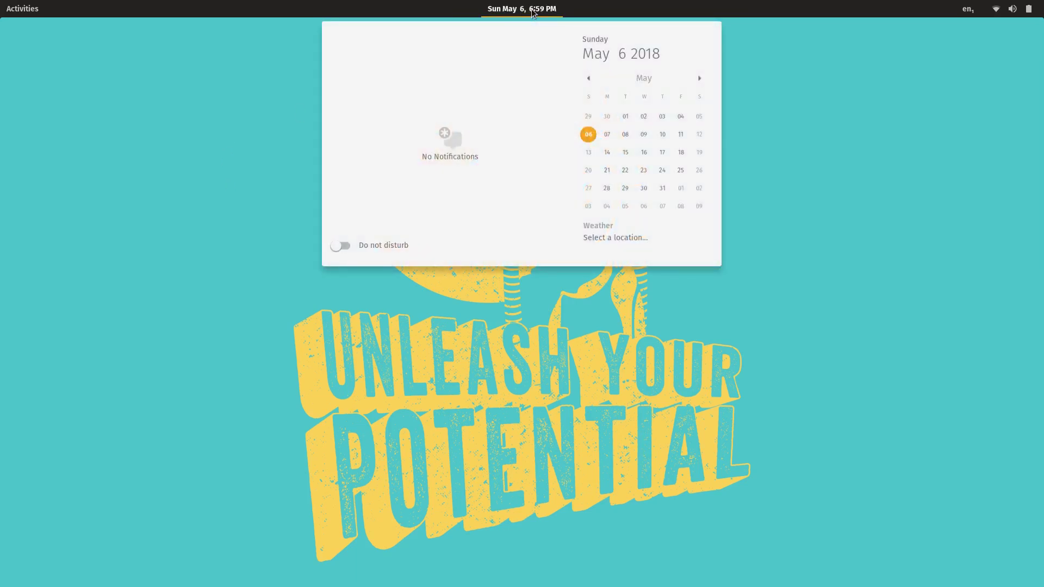
pyautogui.click(532, 9)
# Glance at the calendar panel and Activities overview, then show all installed applications.
pyautogui.click(15, 6)
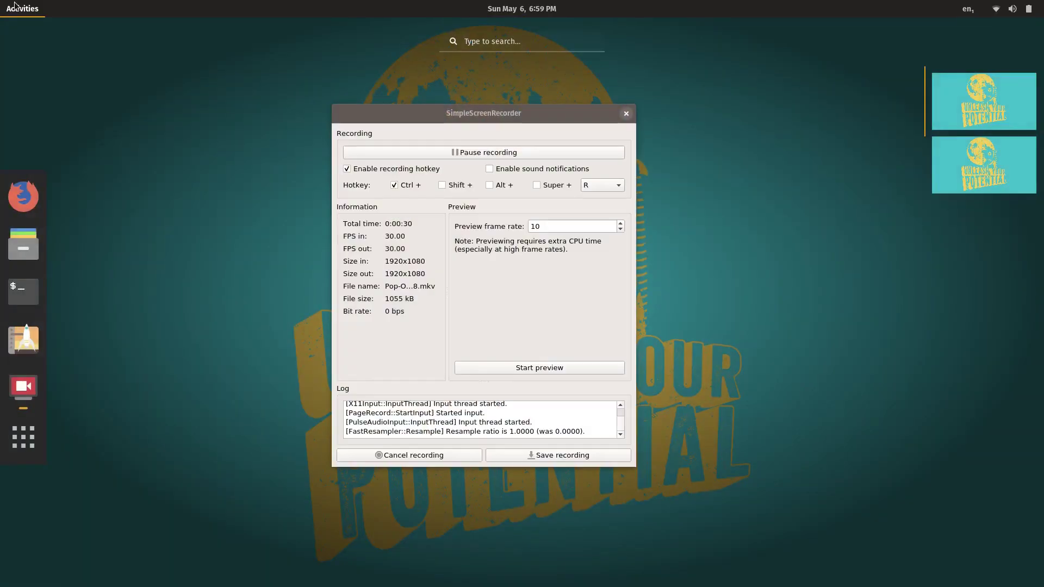
pyautogui.click(15, 7)
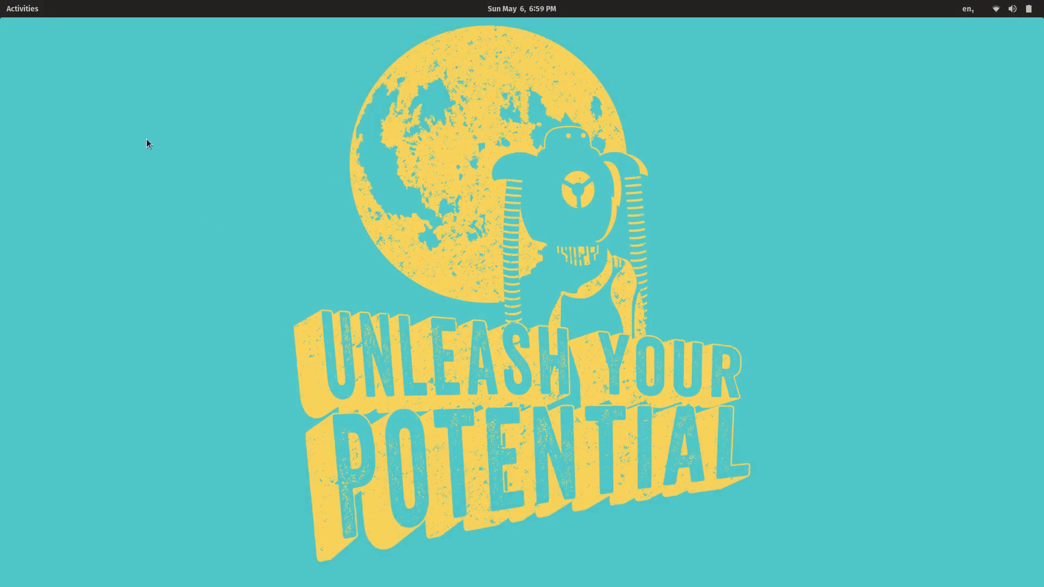
pyautogui.click(20, 6)
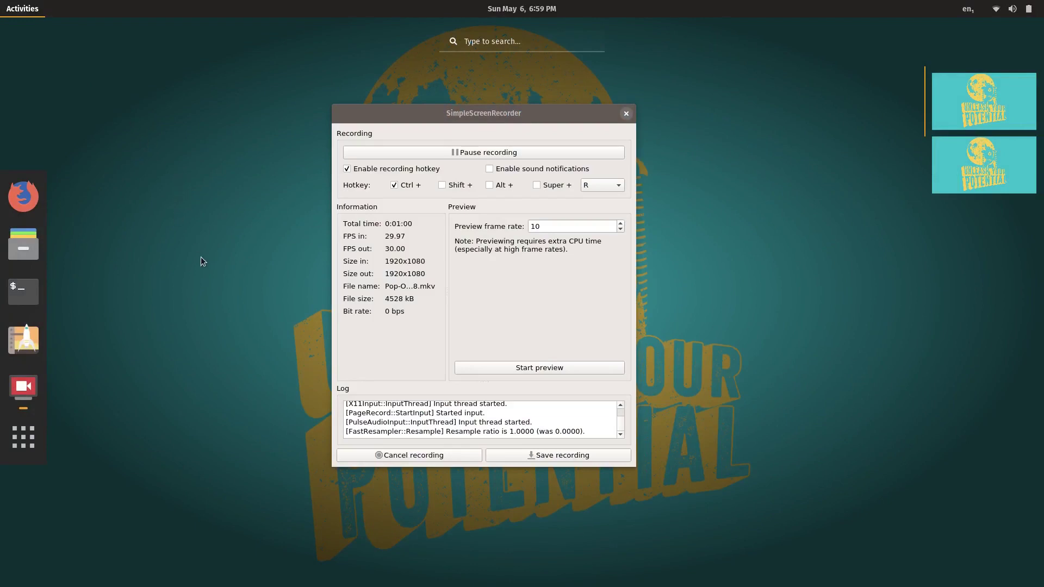
pyautogui.click(24, 436)
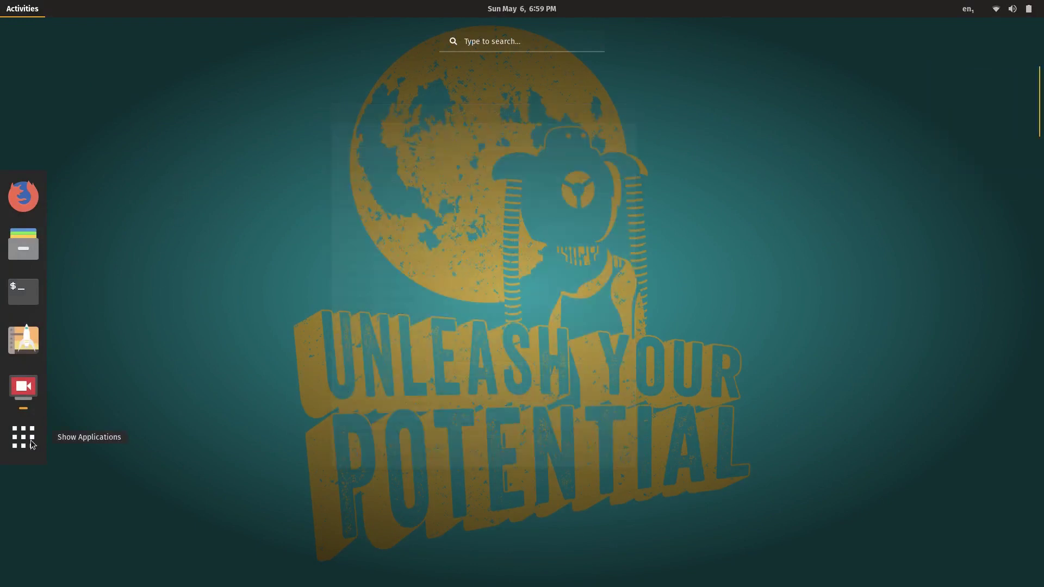
# Open and close the System, Office and Utilities app folders in turn.
pyautogui.click(695, 239)
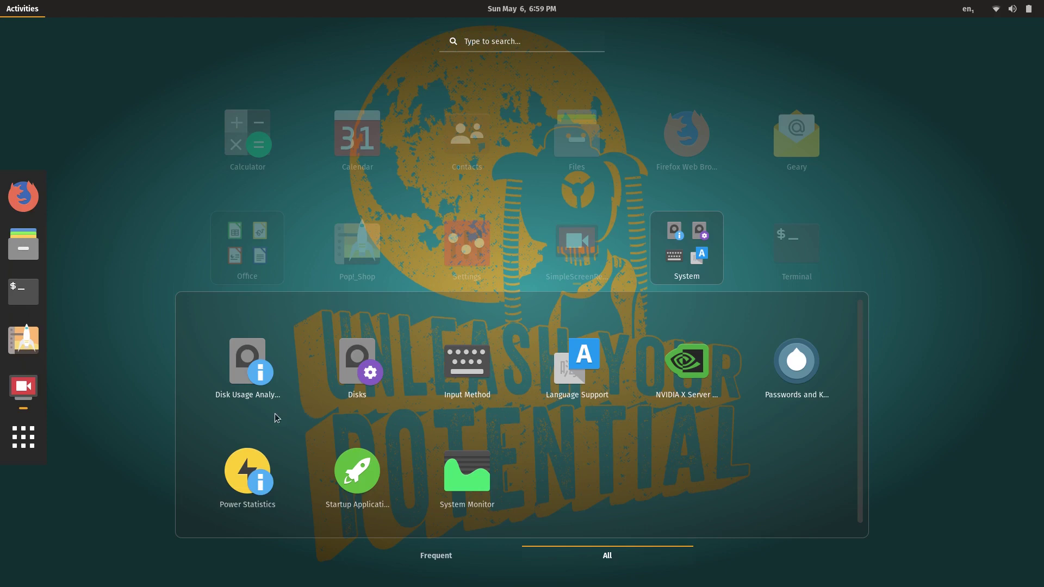
pyautogui.click(167, 202)
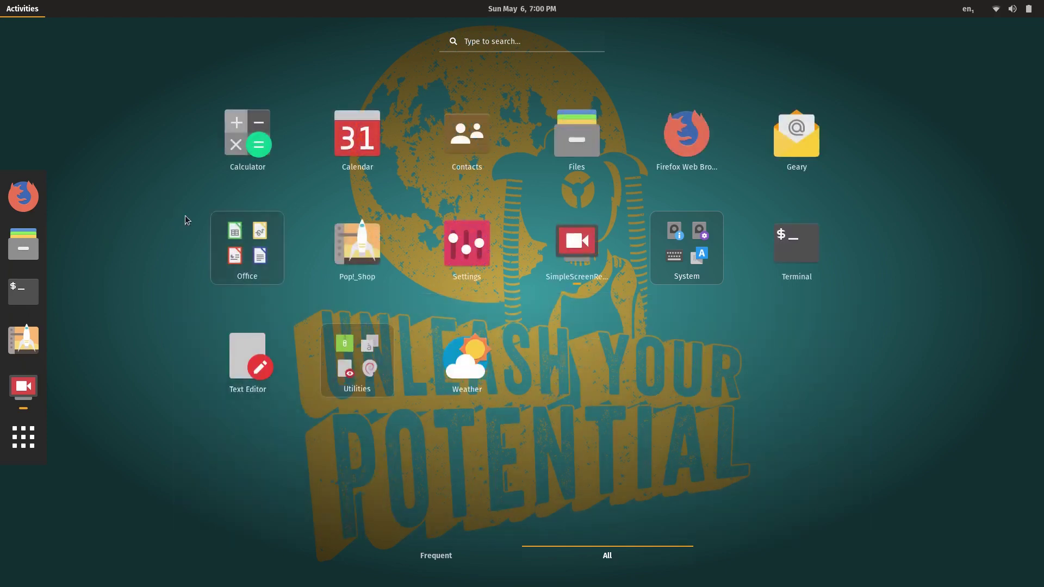
pyautogui.click(281, 256)
pyautogui.click(114, 209)
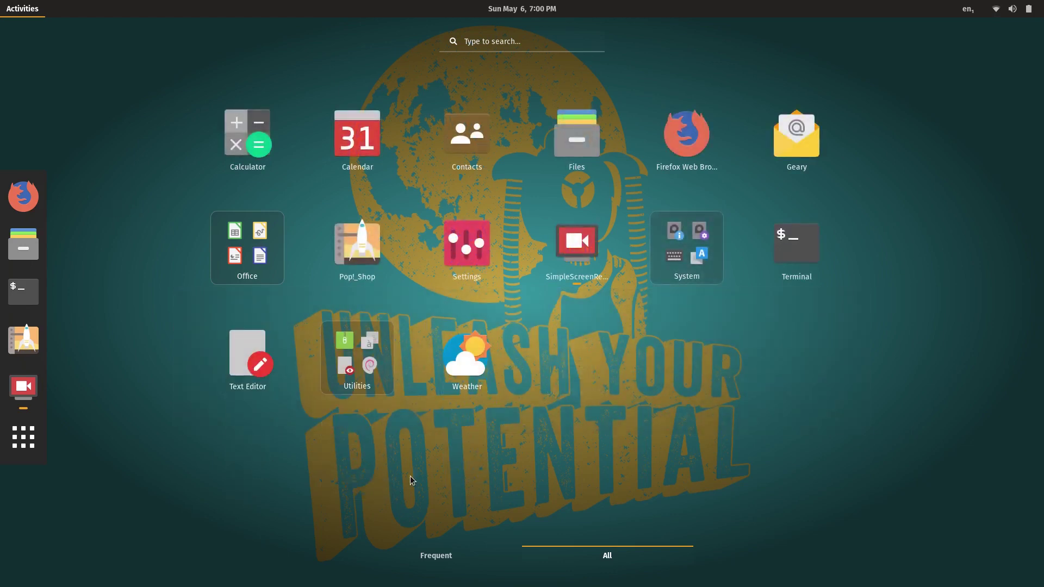
pyautogui.click(357, 356)
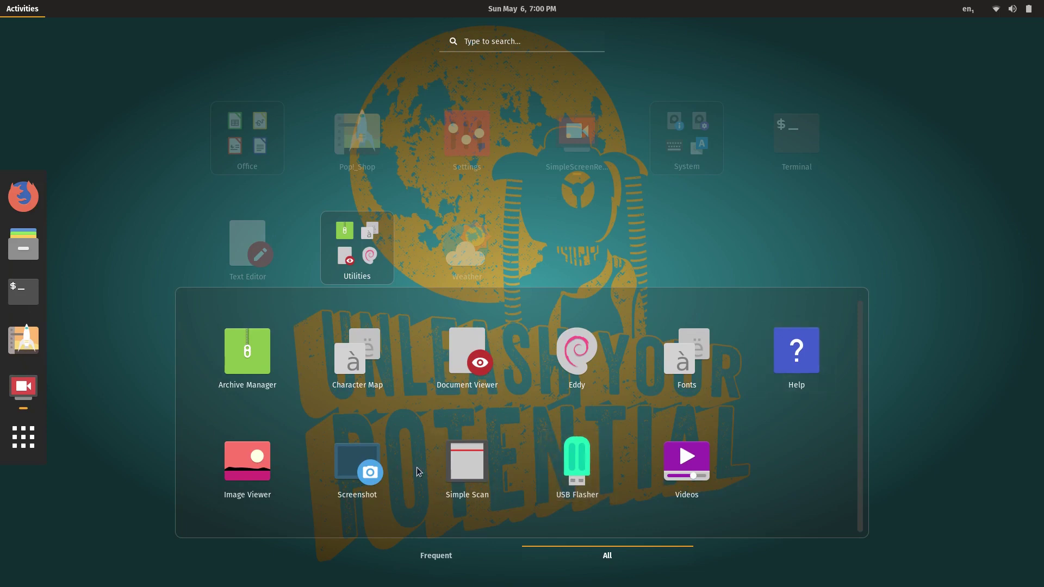
pyautogui.click(82, 235)
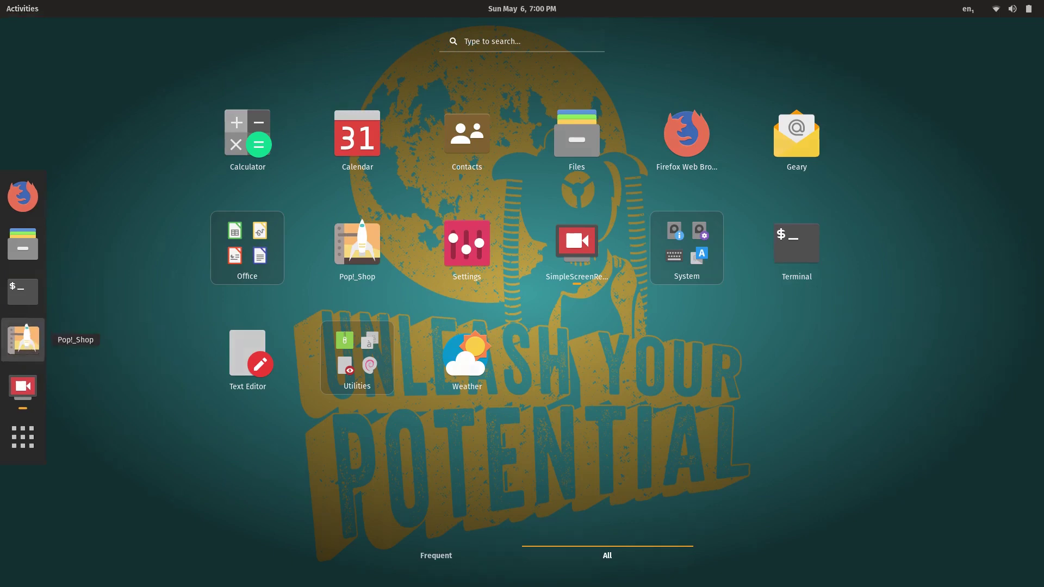
# Launch Pop!_Shop maximized and browse the Audio and Accessories categories.
pyautogui.click(24, 339)
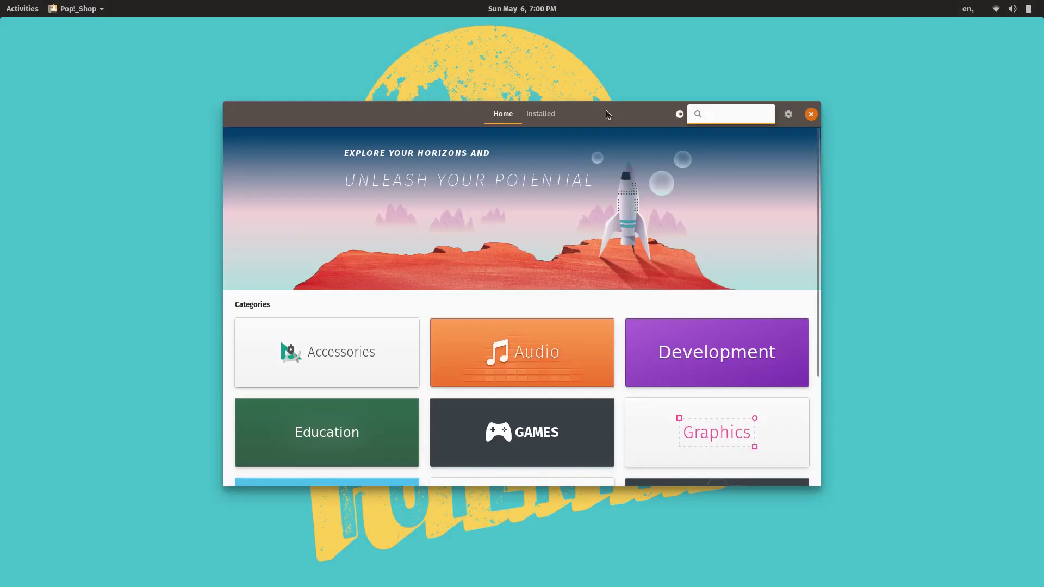
pyautogui.moveTo(608, 114); pyautogui.dragTo(597, 17)
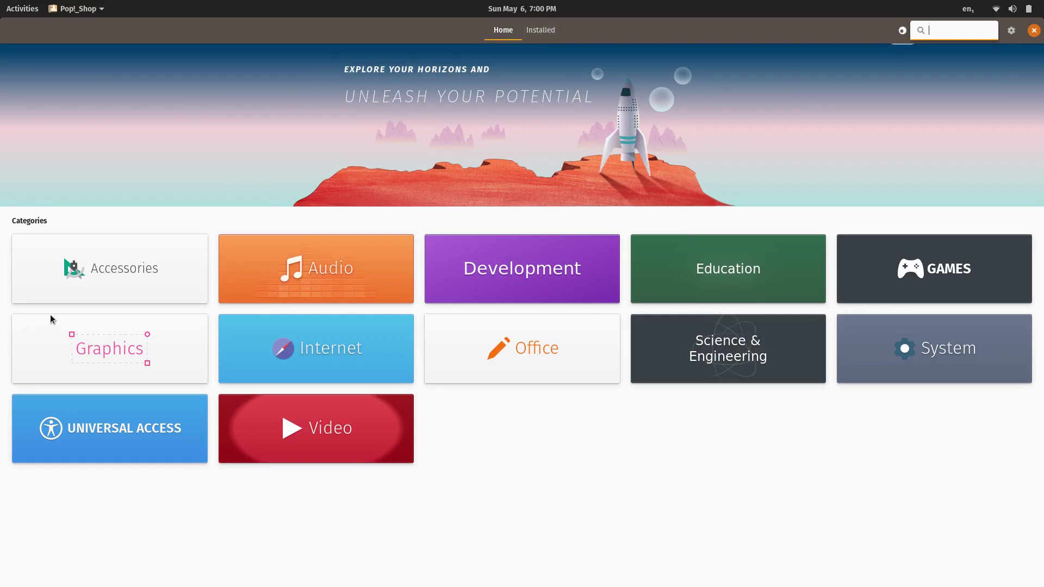
pyautogui.click(291, 245)
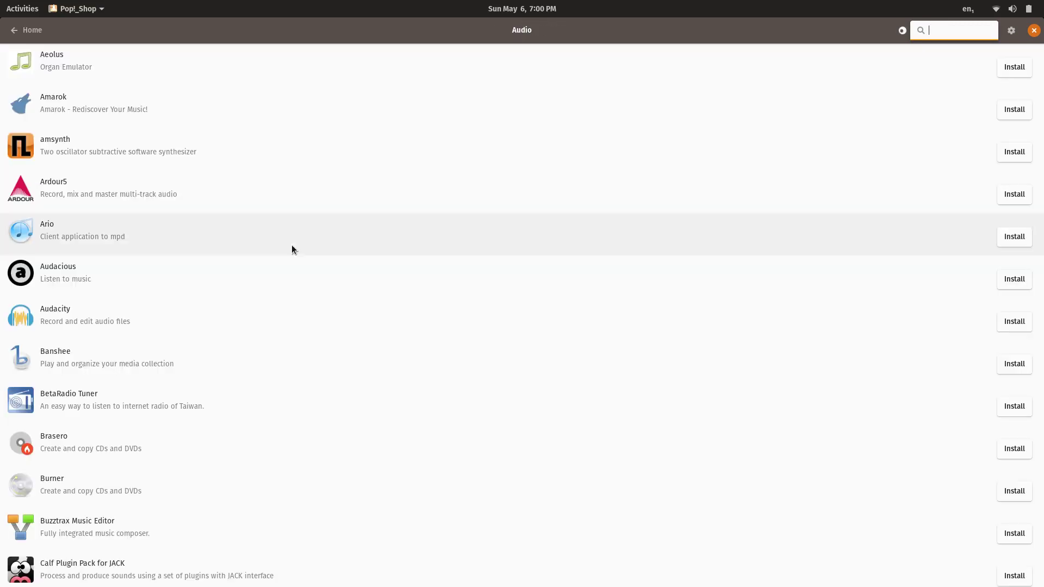
pyautogui.click(16, 30)
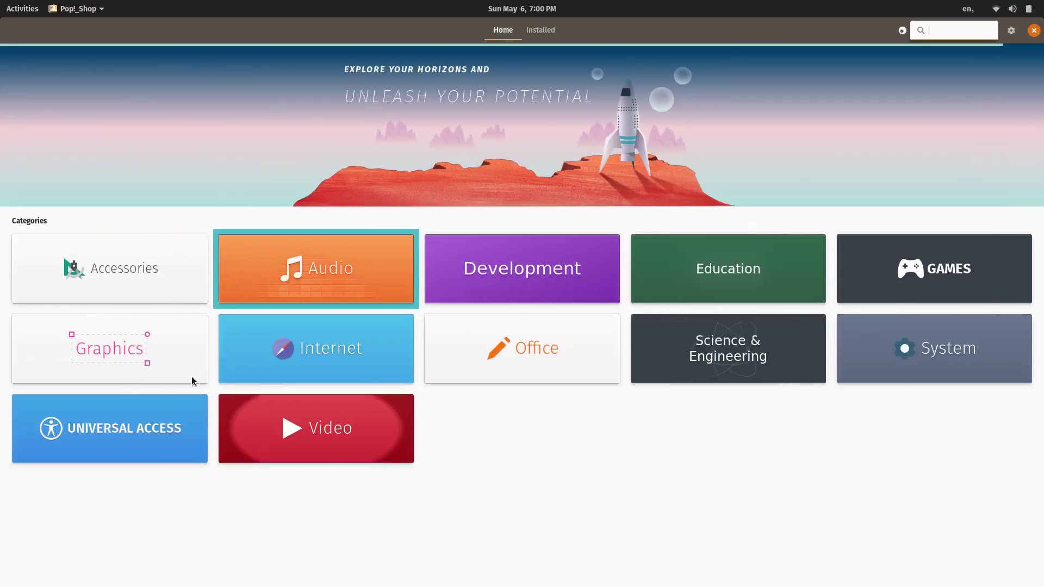
pyautogui.click(119, 276)
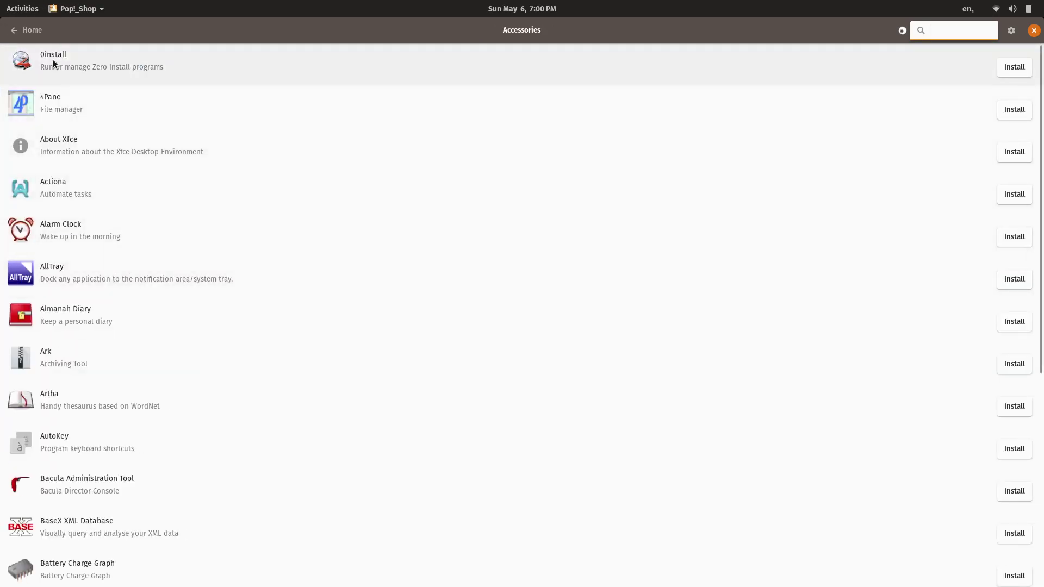
pyautogui.click(33, 30)
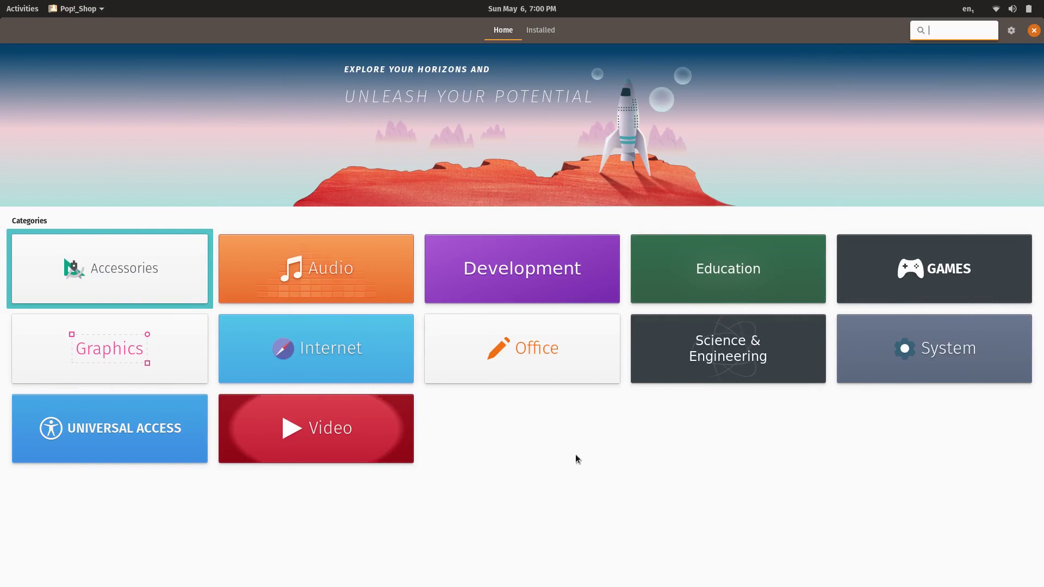
# Revisit Audio, then browse the Video category and return to the Home page.
pyautogui.press('Right')
pyautogui.press('Return')
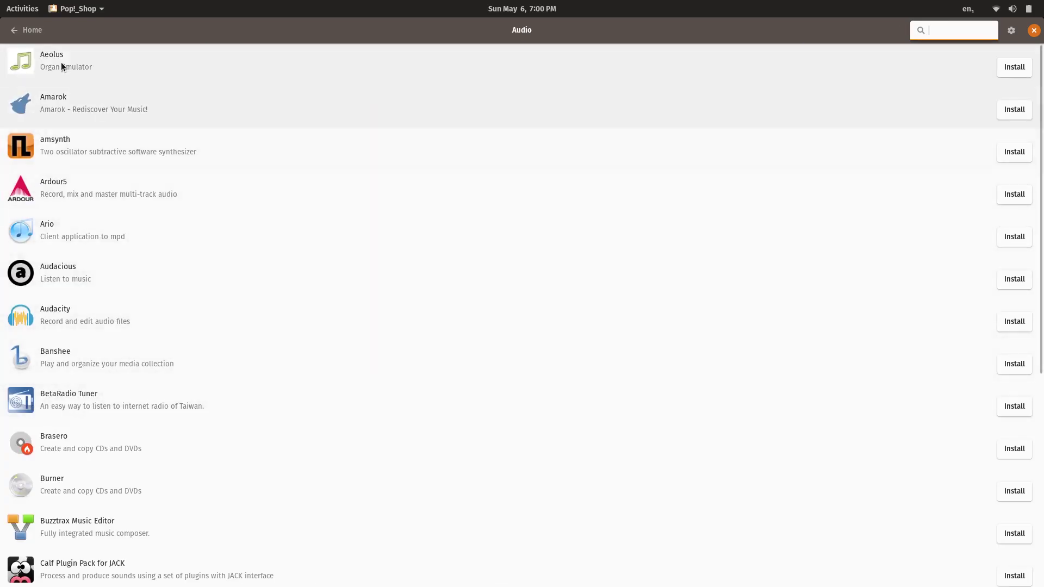
pyautogui.click(27, 30)
pyautogui.scroll(-2, 359, 513)
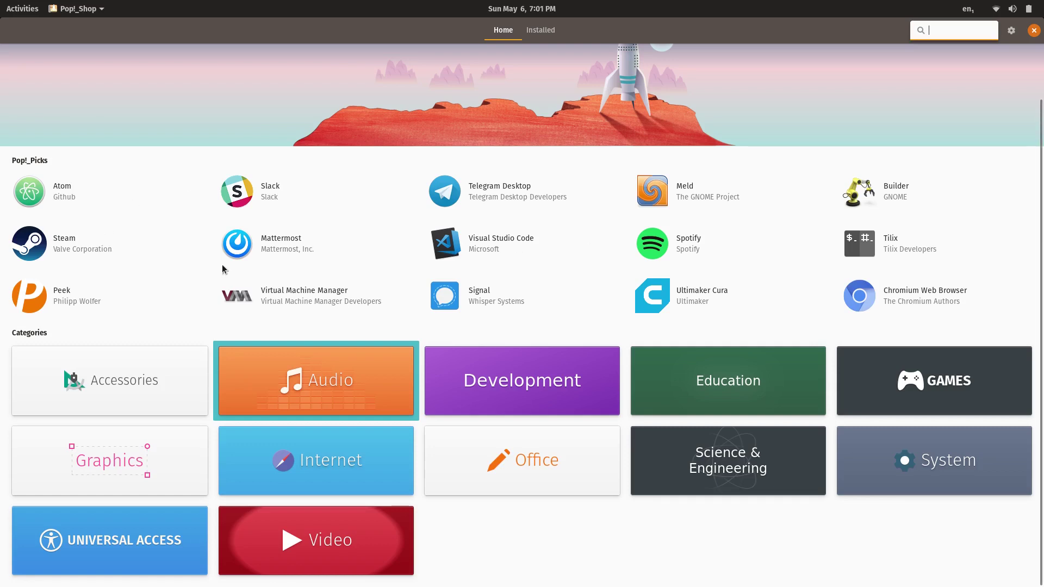
pyautogui.click(322, 569)
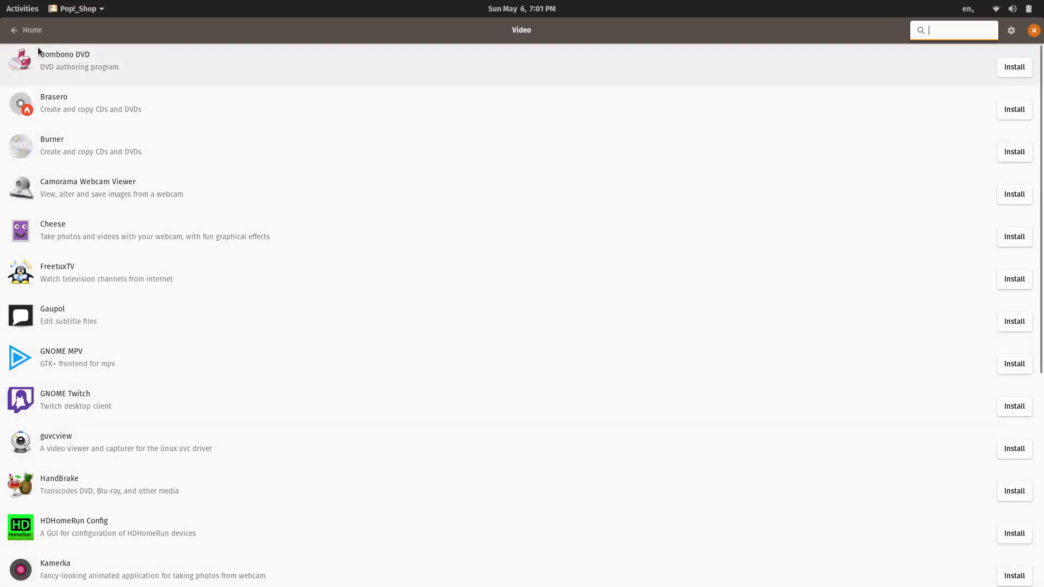
pyautogui.click(10, 35)
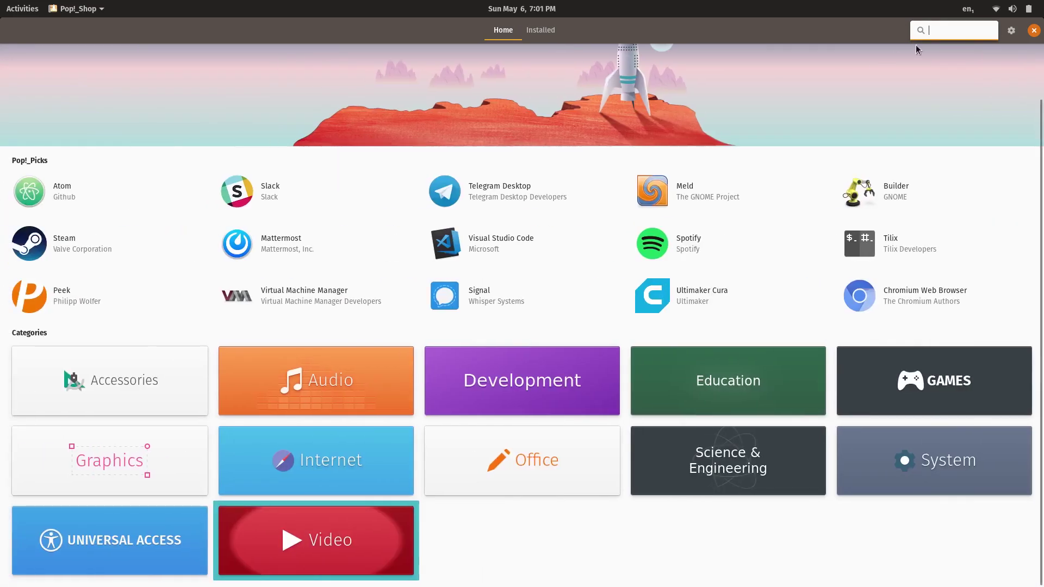
# Close Pop!_Shop, then open and dismiss the status menu, calendar panel and Activities overview.
pyautogui.click(1033, 30)
pyautogui.click(1003, 9)
pyautogui.click(696, 112)
pyautogui.click(519, 9)
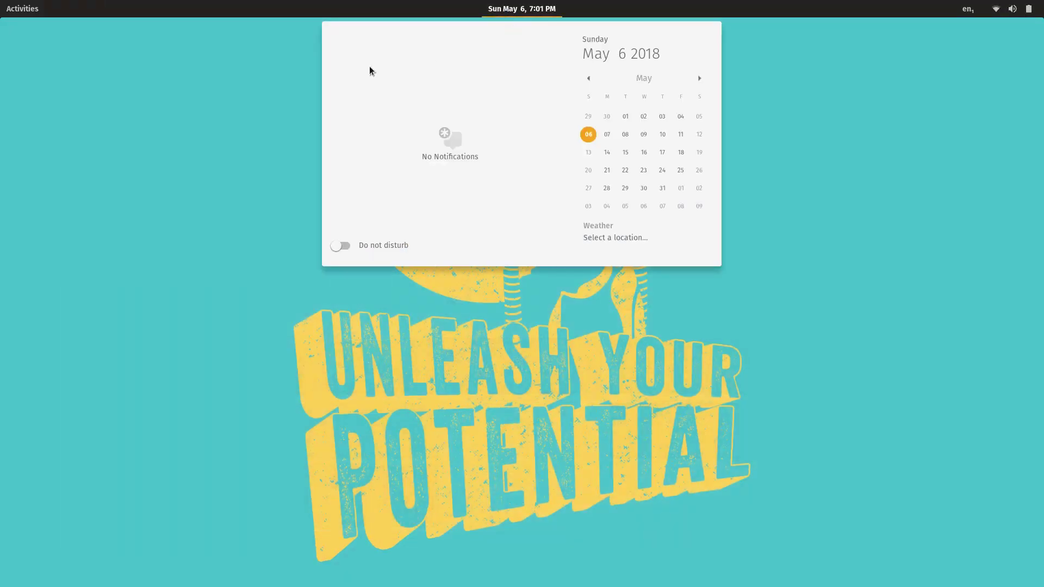
pyautogui.click(212, 92)
pyautogui.click(22, 9)
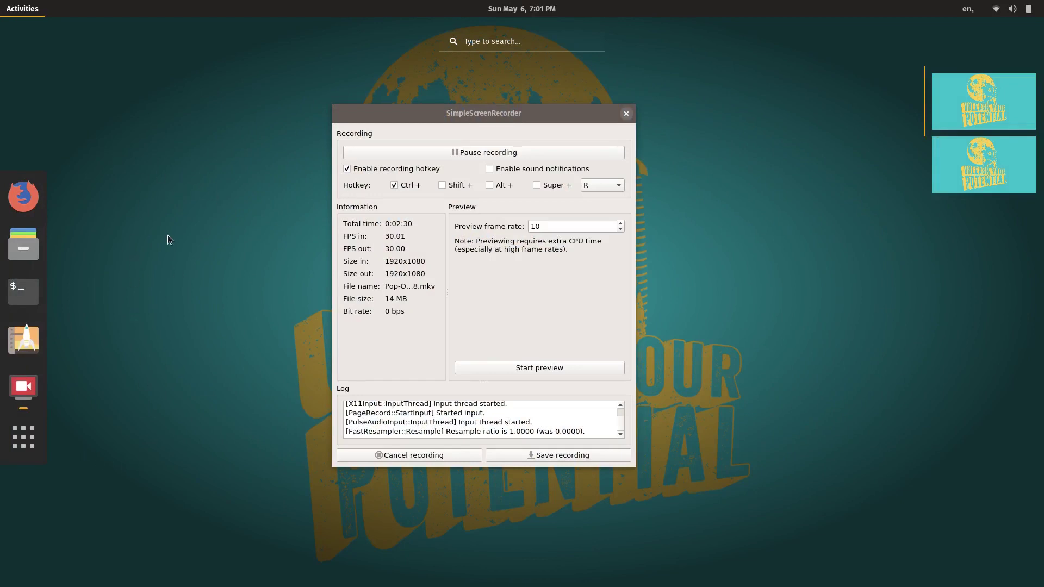
pyautogui.click(38, 8)
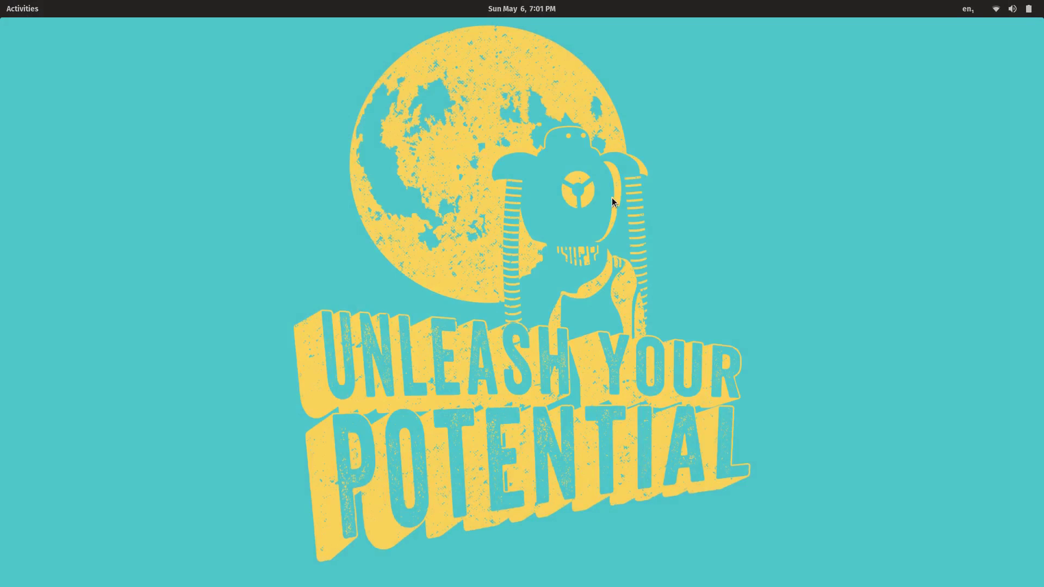